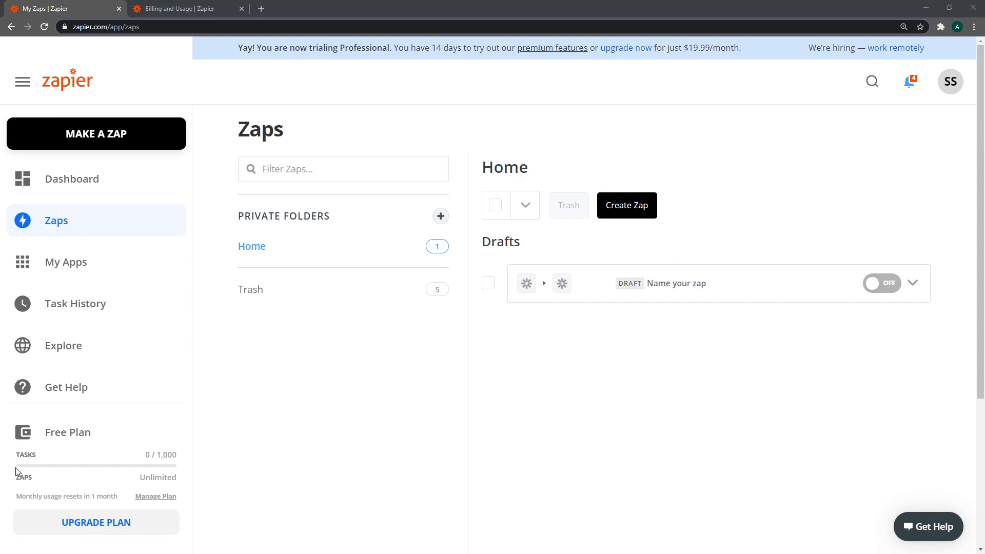
# - Create a new Zap with Make a Zap from the Zaps list sidebar
pyautogui.moveTo(184, 462); pyautogui.dragTo(143, 460)
pyautogui.click(159, 457)
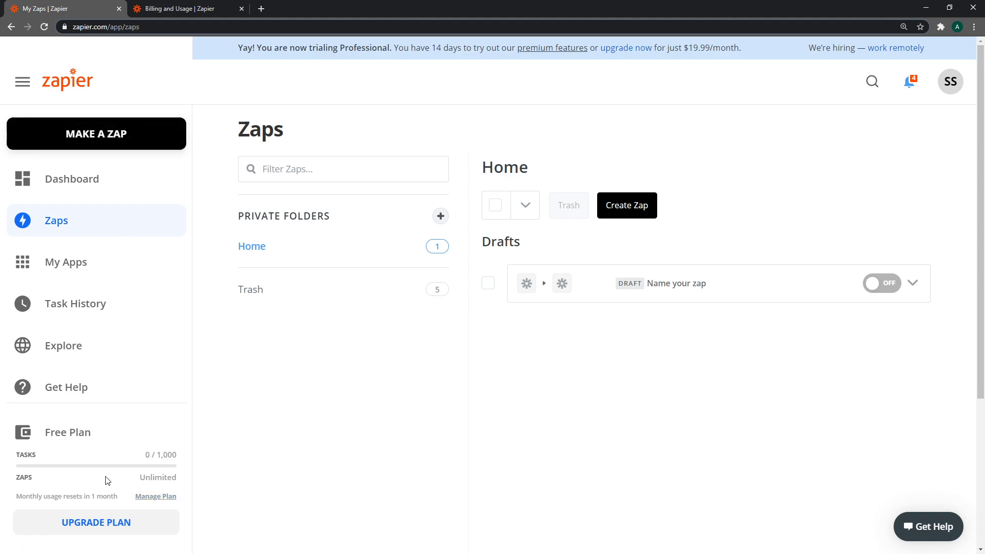
pyautogui.click(115, 145)
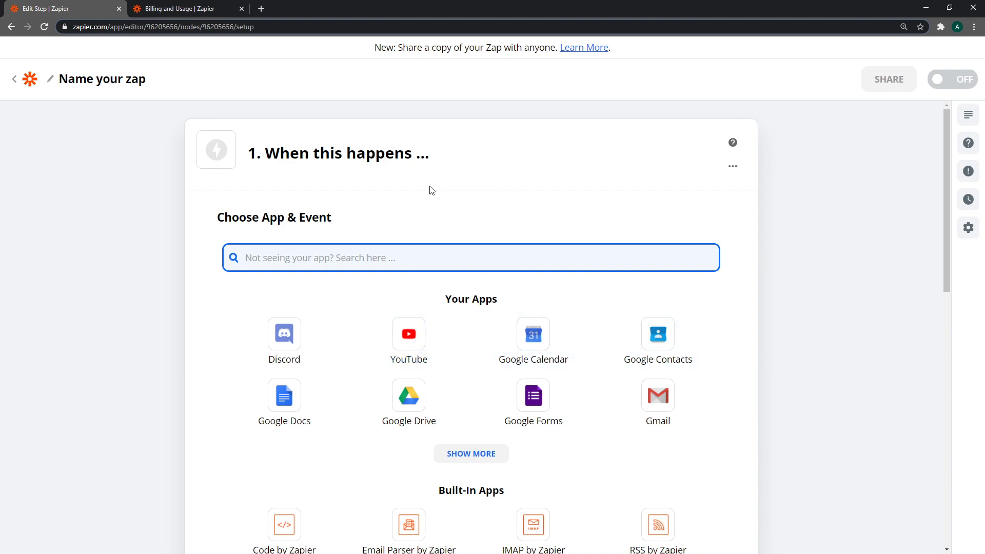
# - Choose YouTube as the trigger app with the New Video In Channel event
pyautogui.click(426, 347)
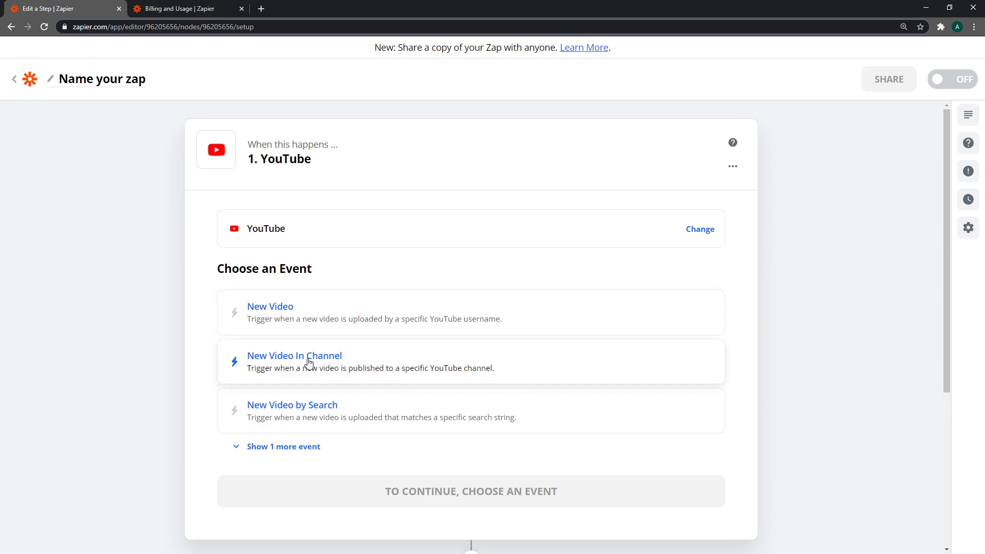
pyautogui.click(302, 447)
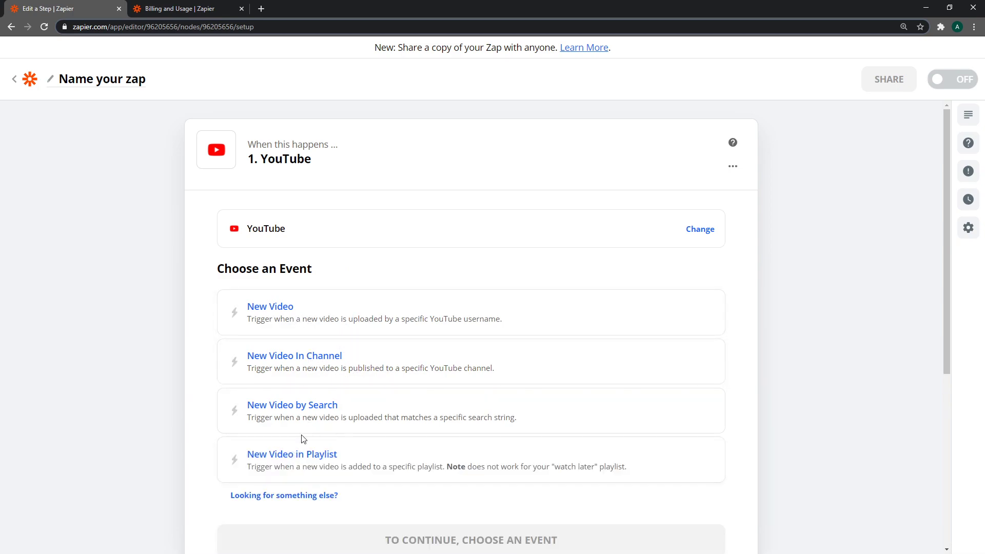
pyautogui.click(523, 365)
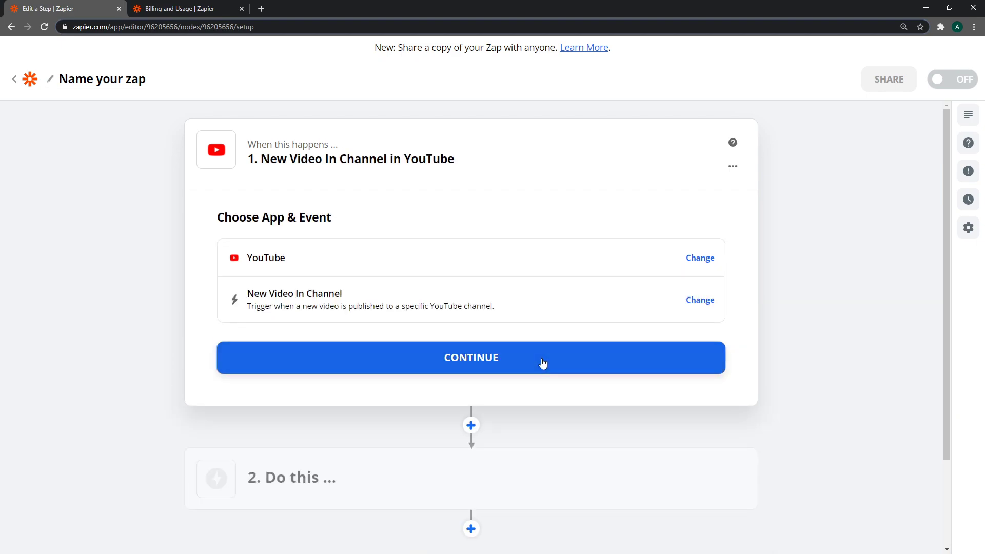
# - Continue past the trigger event and confirm the connected YouTube account
pyautogui.click(540, 363)
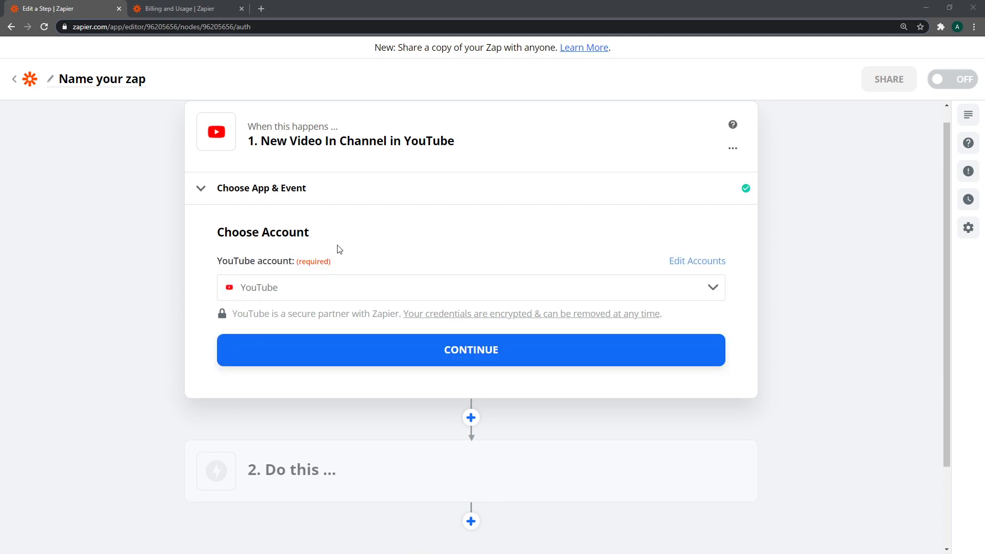
pyautogui.click(509, 354)
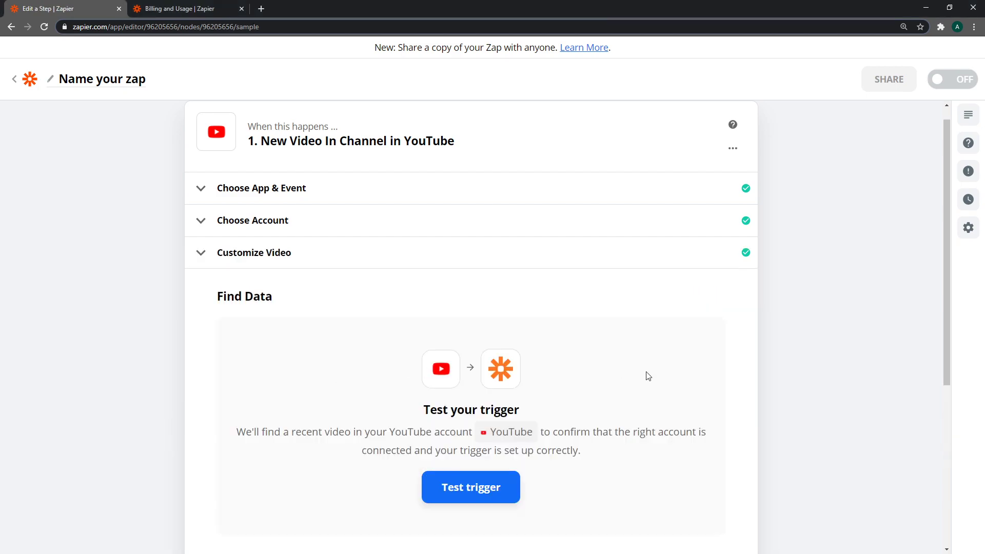
# - Test the YouTube trigger, review the Video C sample fields, and continue to step 2
pyautogui.scroll(-3, 824, 347)
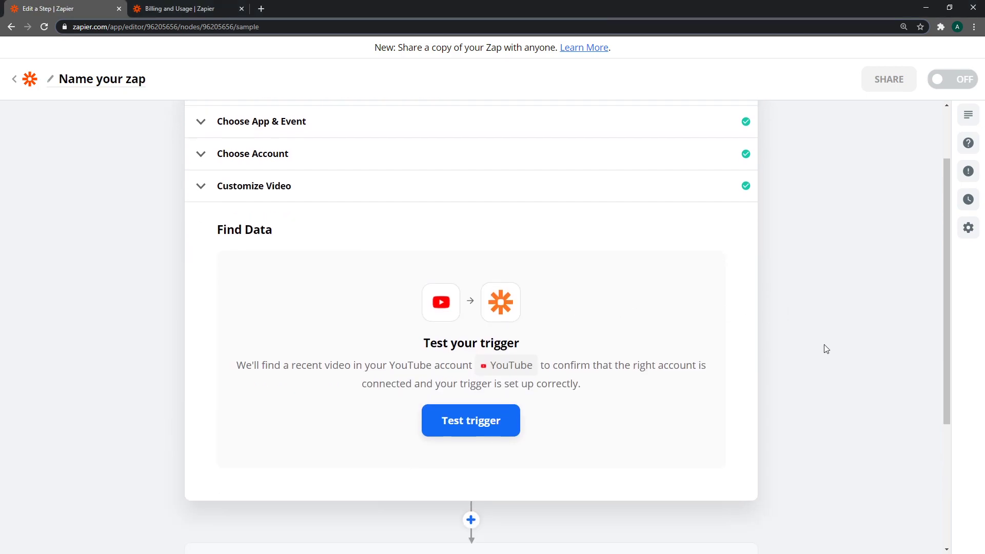
pyautogui.scroll(1, 454, 335)
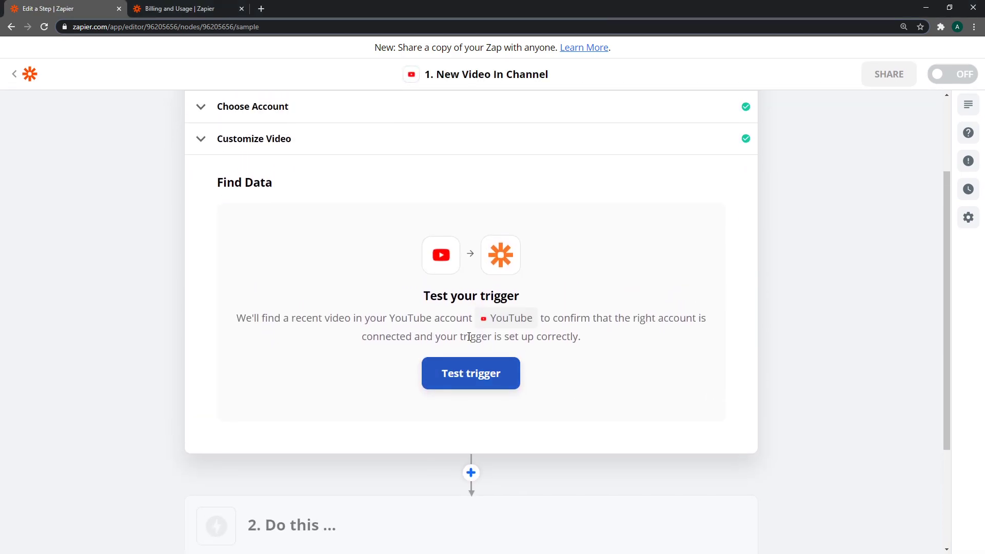
pyautogui.click(479, 379)
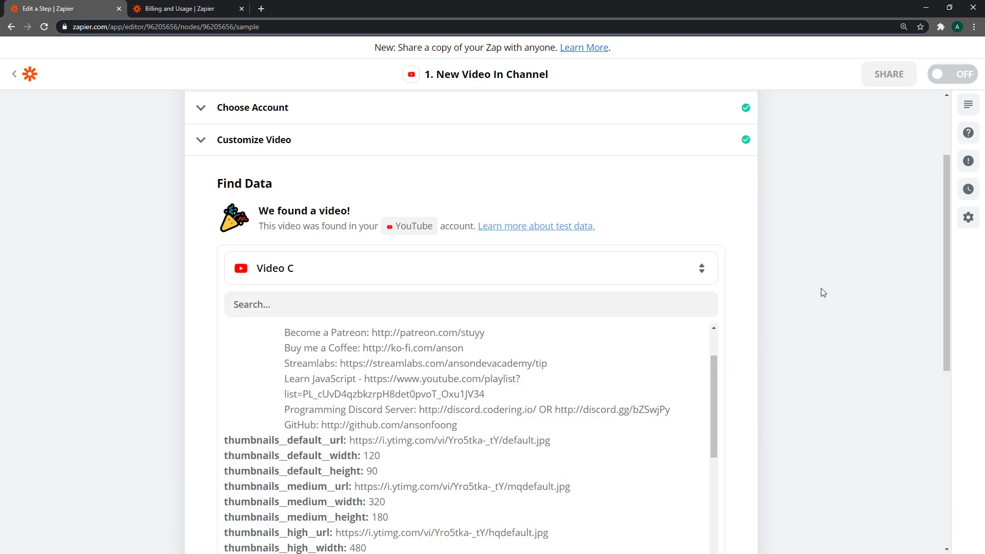
pyautogui.scroll(-1, 826, 268)
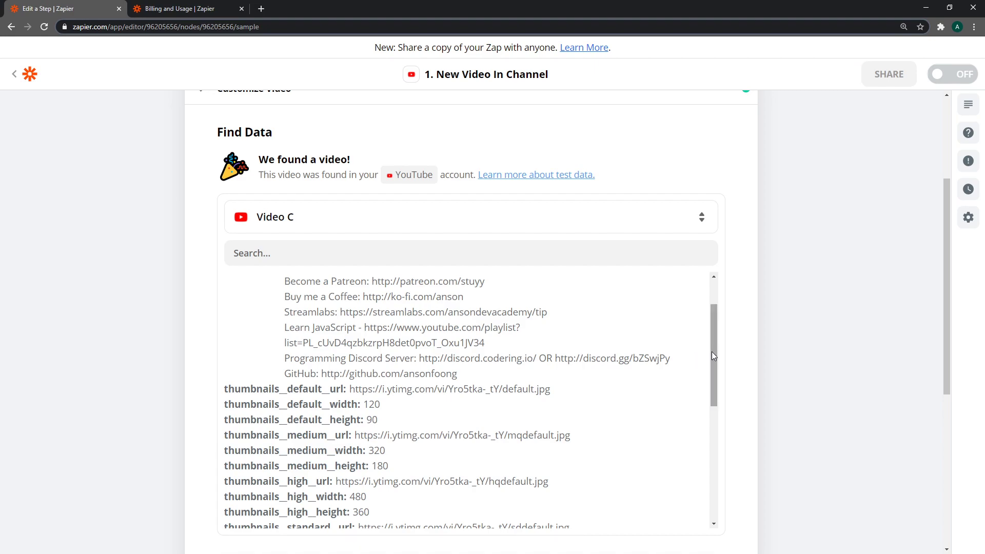
pyautogui.moveTo(712, 352); pyautogui.dragTo(719, 344)
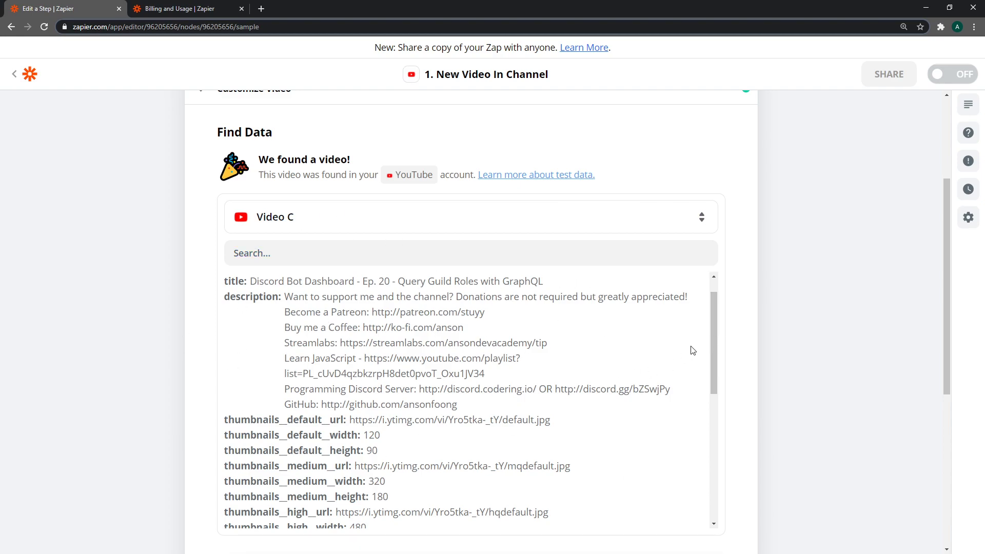
pyautogui.moveTo(712, 338); pyautogui.dragTo(715, 362)
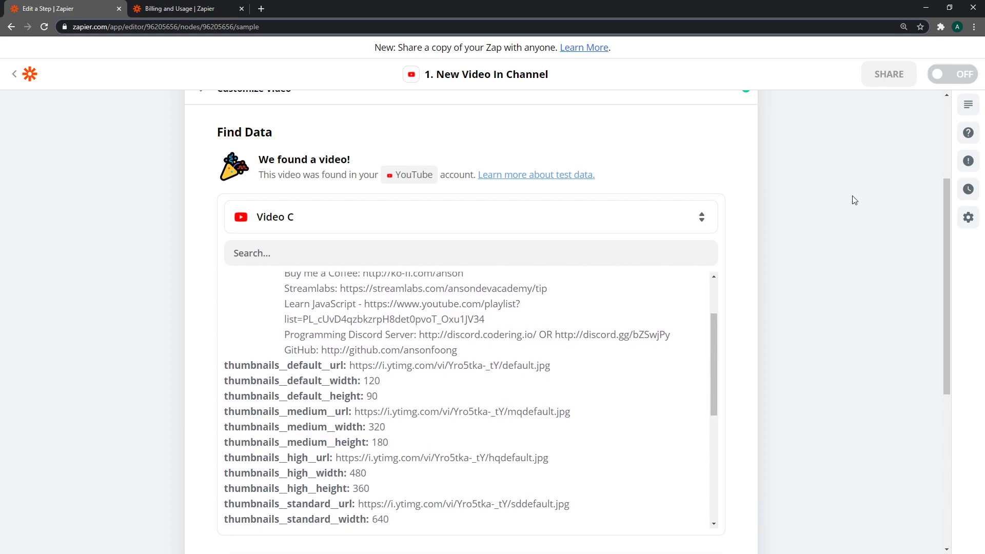
pyautogui.scroll(-4, 855, 200)
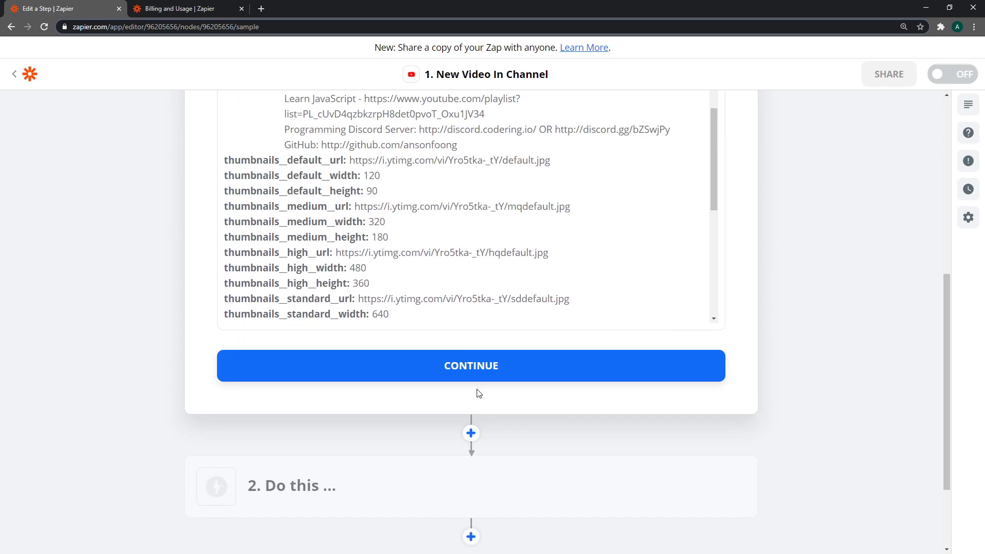
pyautogui.click(467, 372)
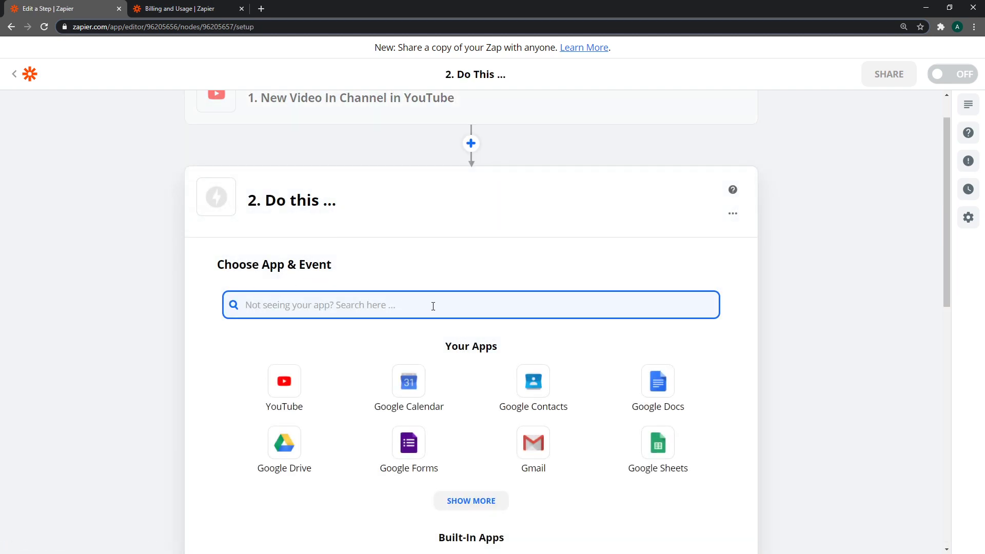
# - Search 'Dis', set the action to Discord's Send Channel Message event, and continue
pyautogui.scroll(1, 426, 301)
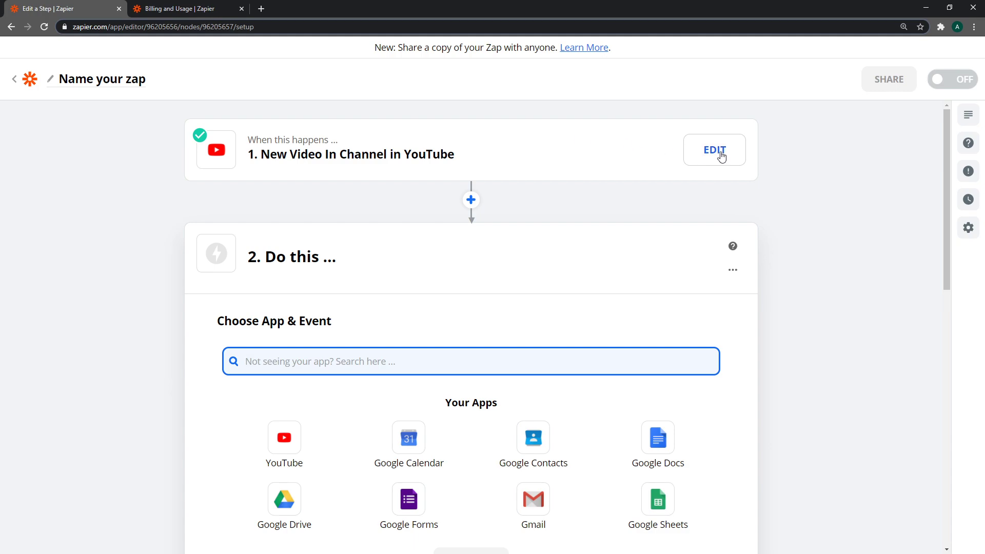
pyautogui.click(503, 266)
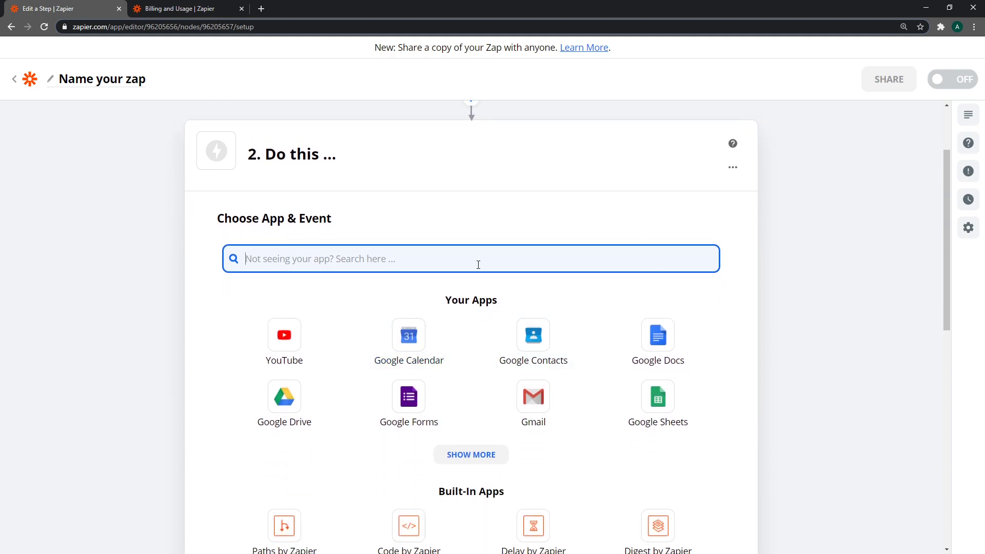
pyautogui.write('Dis')
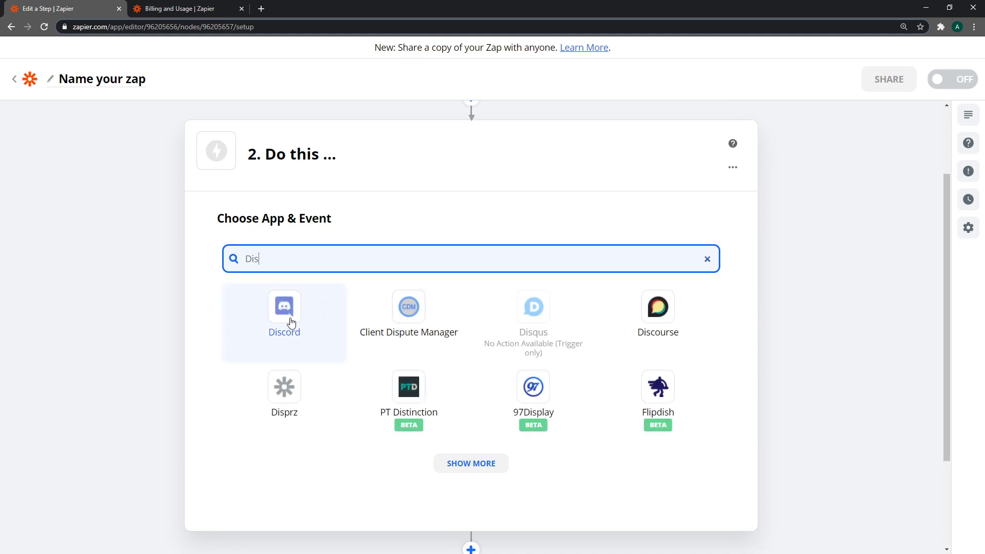
pyautogui.click(293, 322)
pyautogui.click(684, 299)
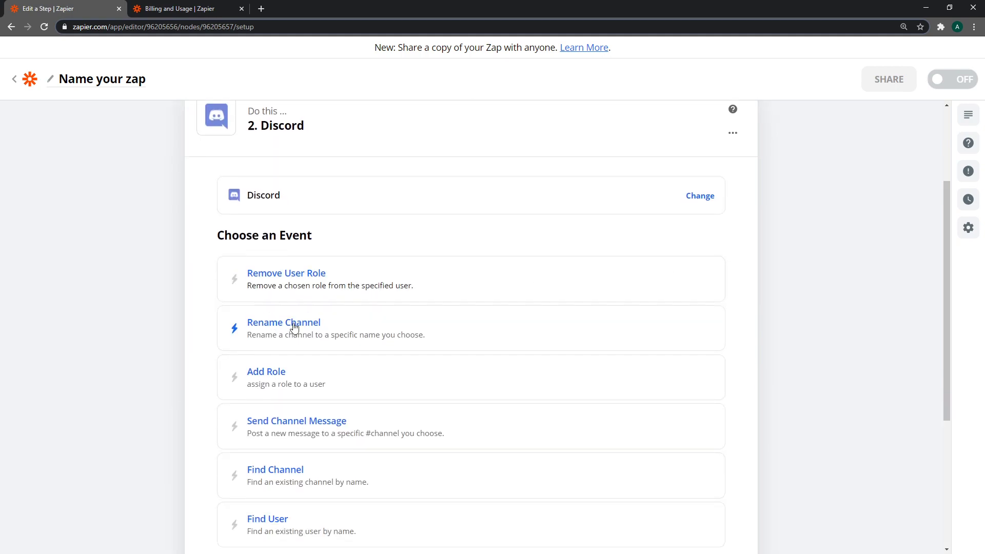
pyautogui.click(308, 312)
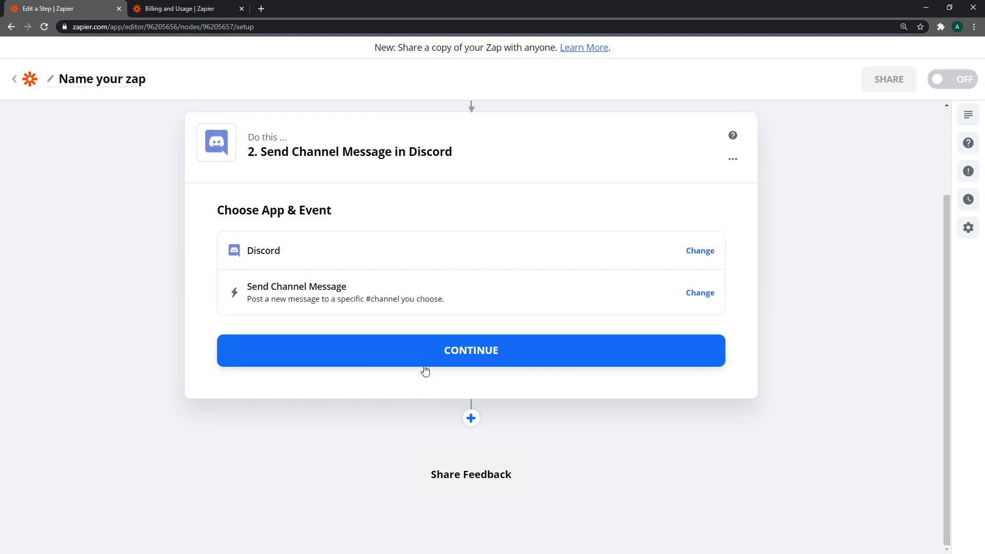
pyautogui.click(699, 300)
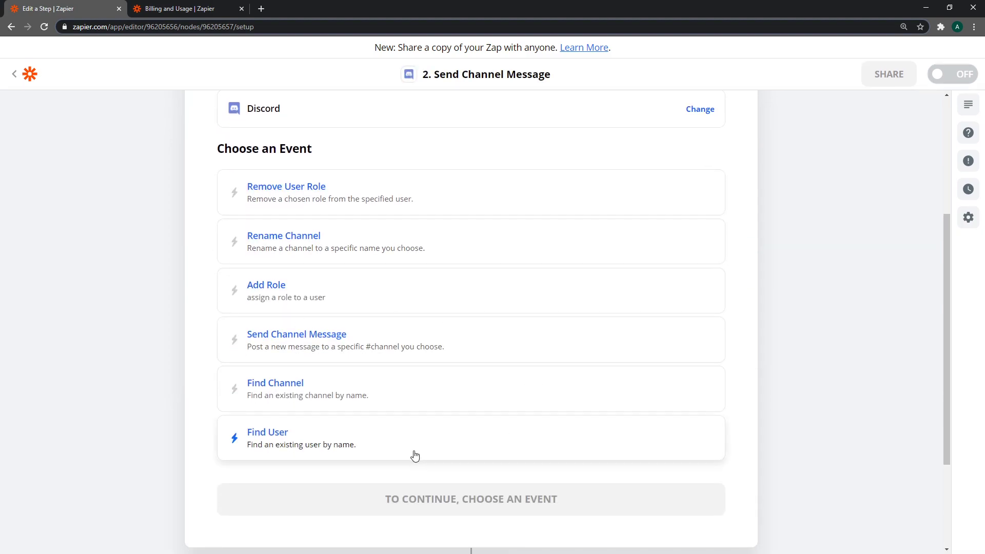
pyautogui.click(390, 341)
pyautogui.click(437, 357)
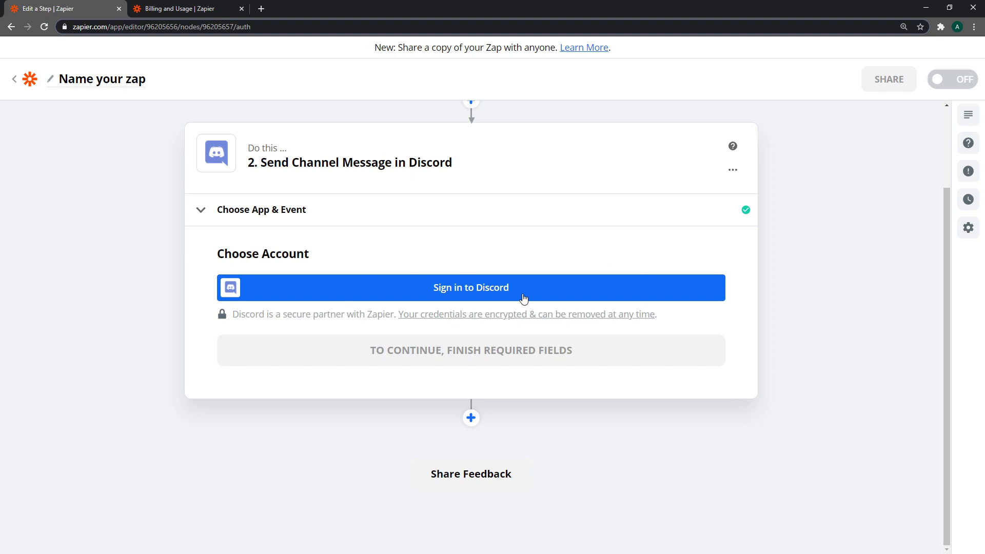
# - Start connecting a Discord account and select the server to add the Zapier bot to
pyautogui.click(524, 298)
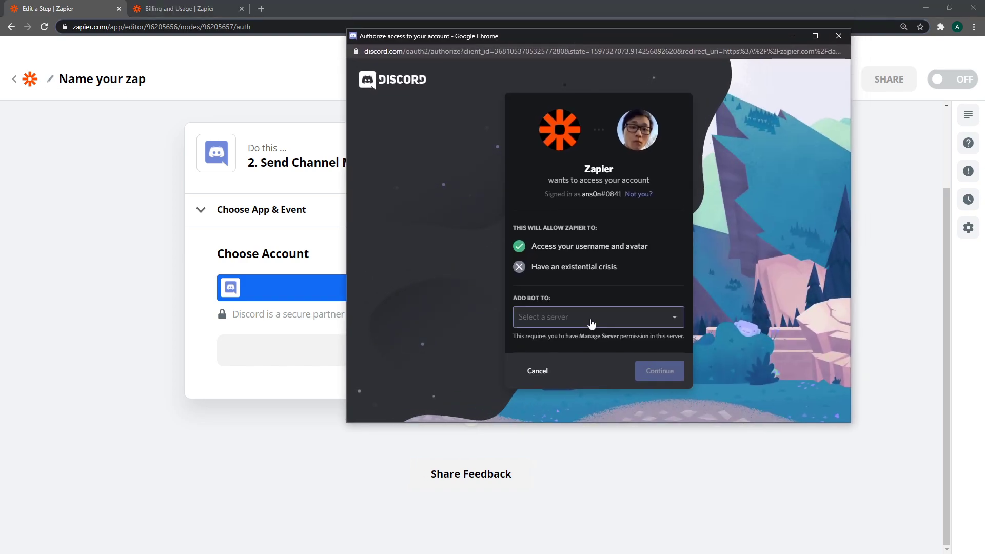
pyautogui.click(591, 321)
pyautogui.click(579, 337)
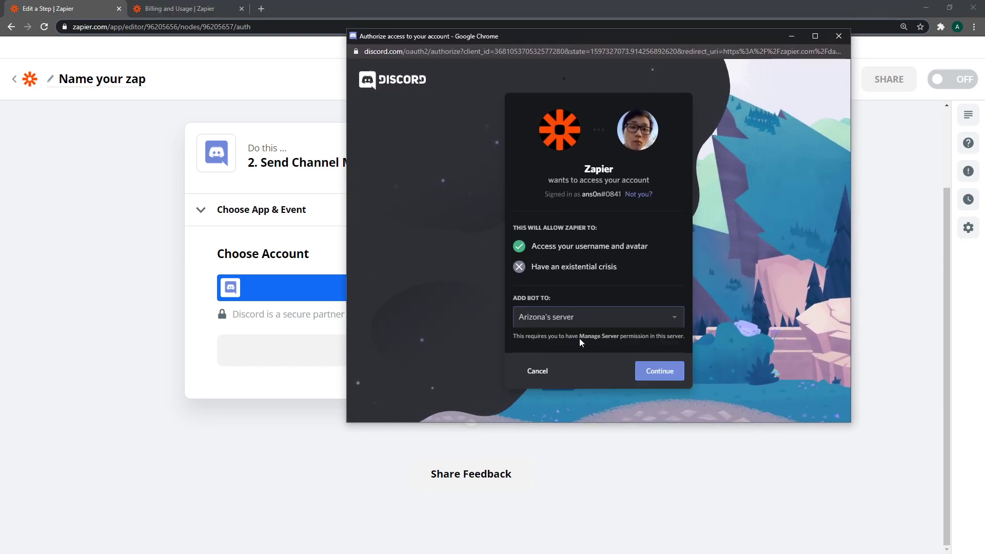
pyautogui.click(660, 371)
# - Withhold management permissions: Manage Server, Roles, Channels, Kick/Ban, Nicknames, Emojis, Audit Log, TTS, Manage Messages
pyautogui.scroll(-2, 537, 164)
pyautogui.click(510, 184)
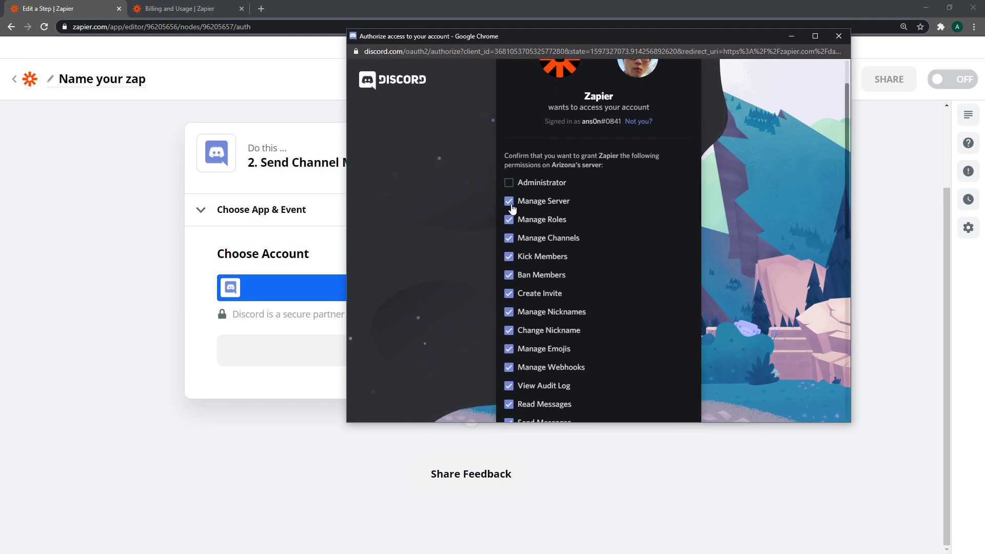
pyautogui.click(509, 202)
pyautogui.click(509, 220)
pyautogui.click(509, 239)
pyautogui.click(509, 257)
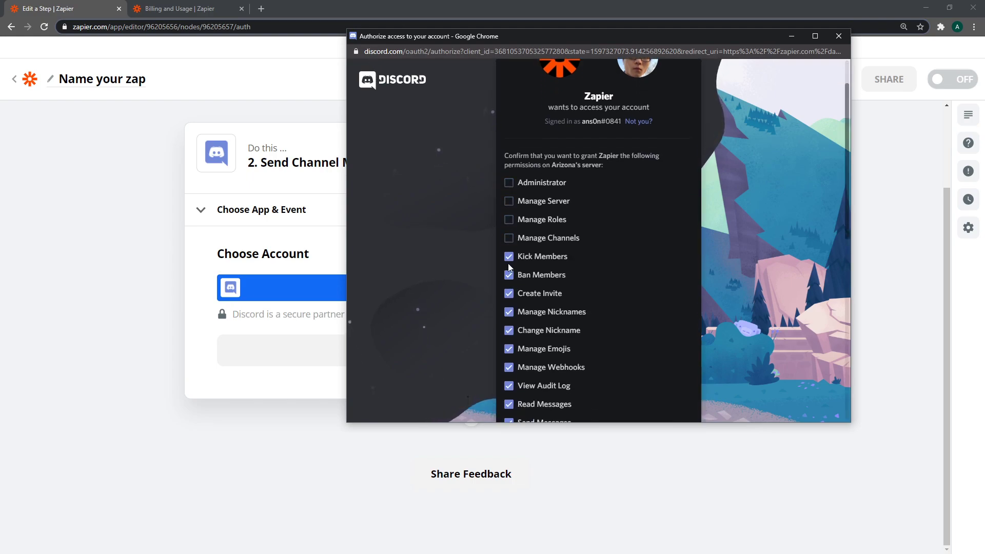
pyautogui.click(509, 275)
pyautogui.click(510, 293)
pyautogui.click(509, 312)
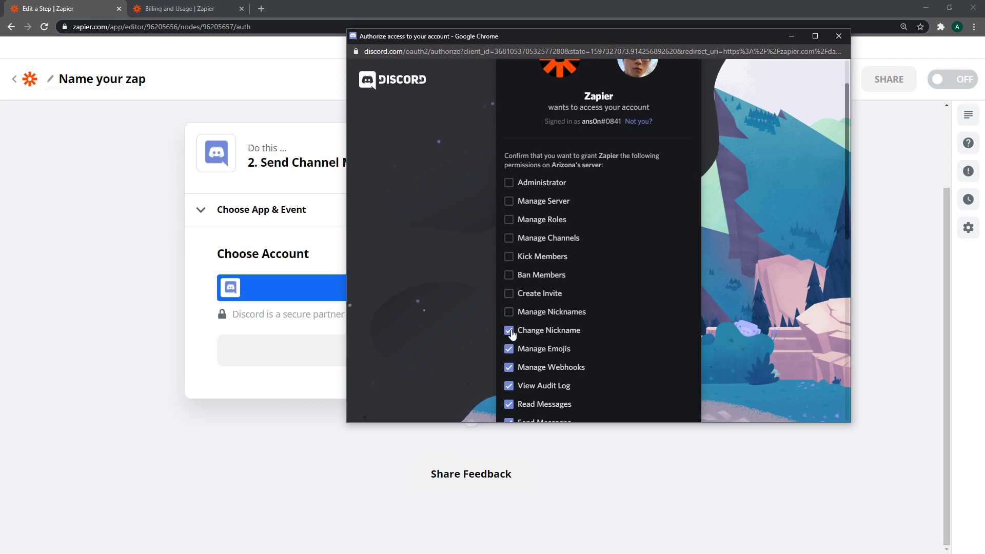
pyautogui.click(509, 330)
pyautogui.scroll(-2, 509, 339)
pyautogui.click(509, 247)
pyautogui.click(509, 284)
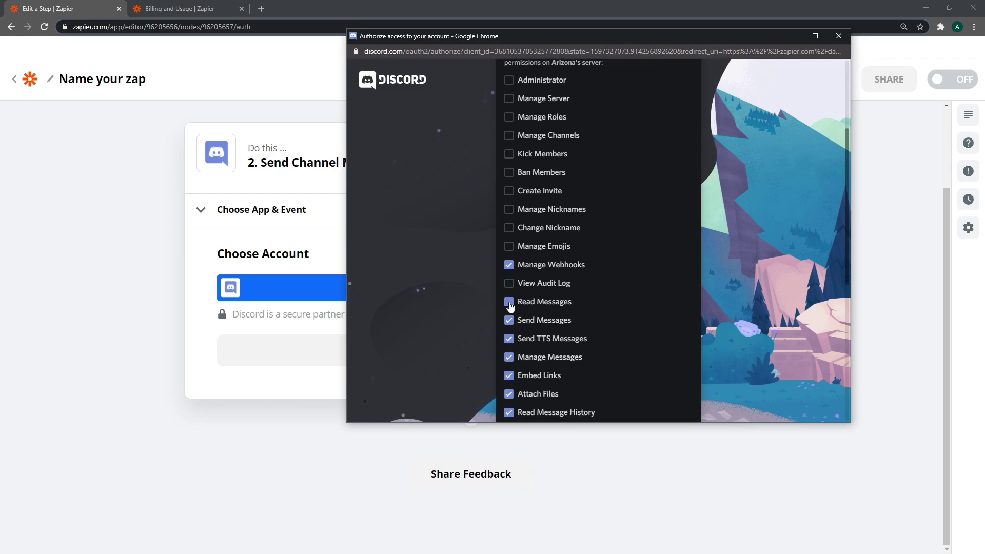
pyautogui.click(509, 340)
pyautogui.click(509, 357)
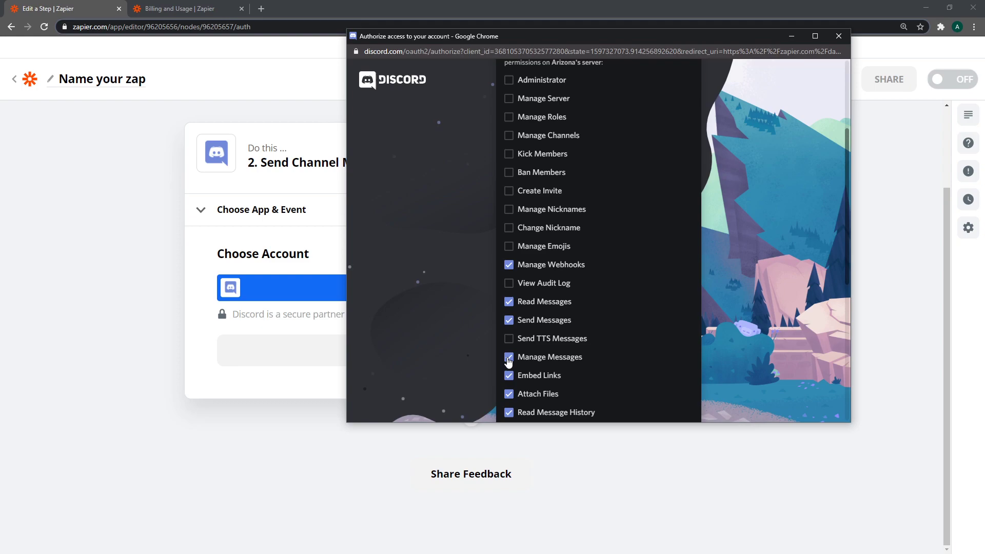
# - Withhold Attach Files, Read Message History, external emoji and all voice permissions
pyautogui.scroll(-2, 509, 354)
pyautogui.click(509, 291)
pyautogui.click(509, 310)
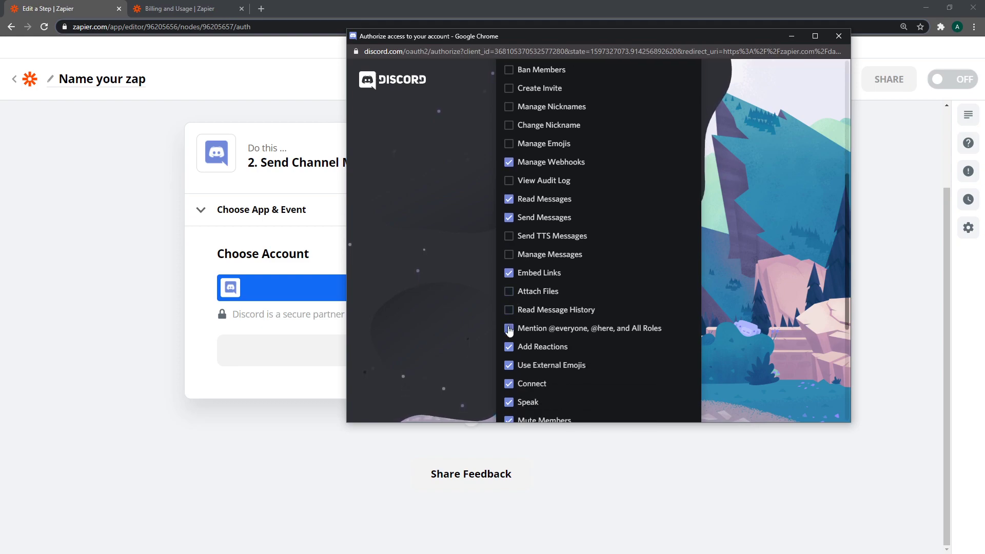
pyautogui.click(509, 329)
pyautogui.click(509, 347)
pyautogui.click(509, 365)
pyautogui.scroll(-2, 513, 320)
pyautogui.click(509, 281)
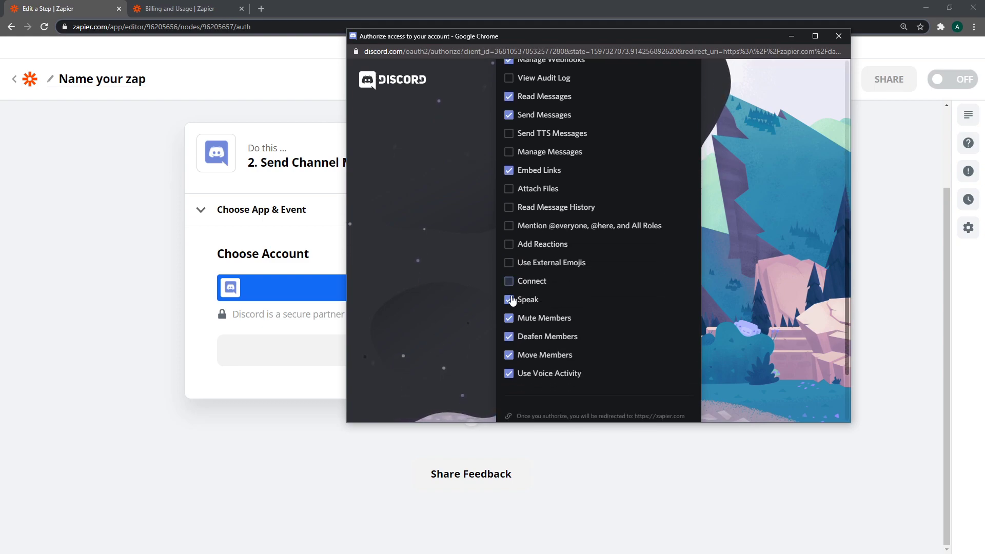
pyautogui.click(509, 300)
pyautogui.click(509, 318)
pyautogui.click(509, 337)
pyautogui.click(509, 355)
pyautogui.click(509, 374)
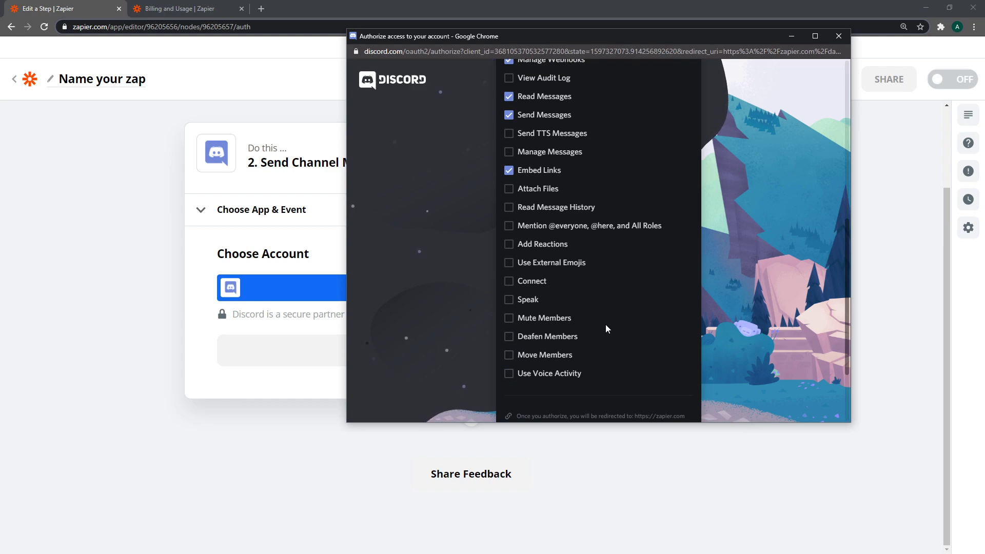
pyautogui.scroll(2, 607, 322)
pyautogui.click(511, 329)
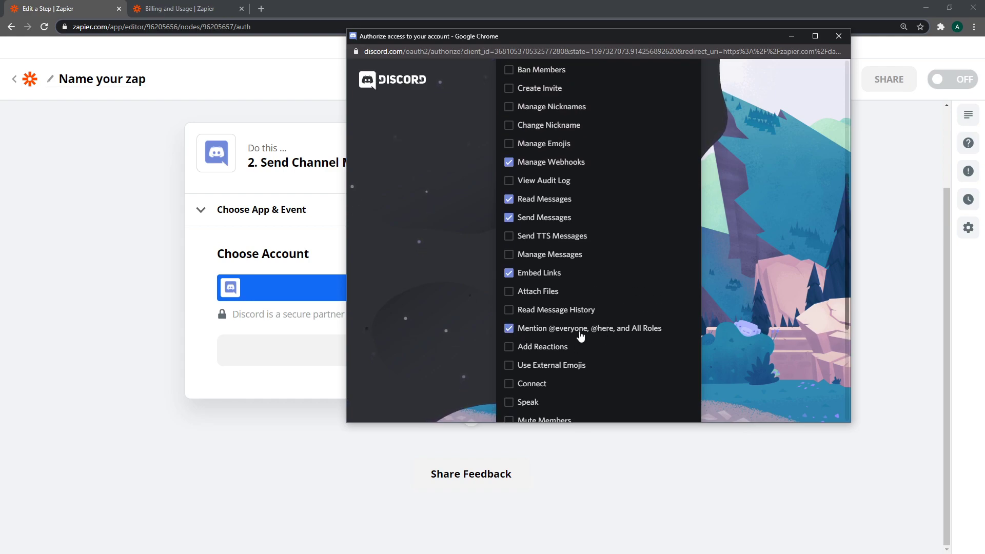
pyautogui.scroll(1, 682, 321)
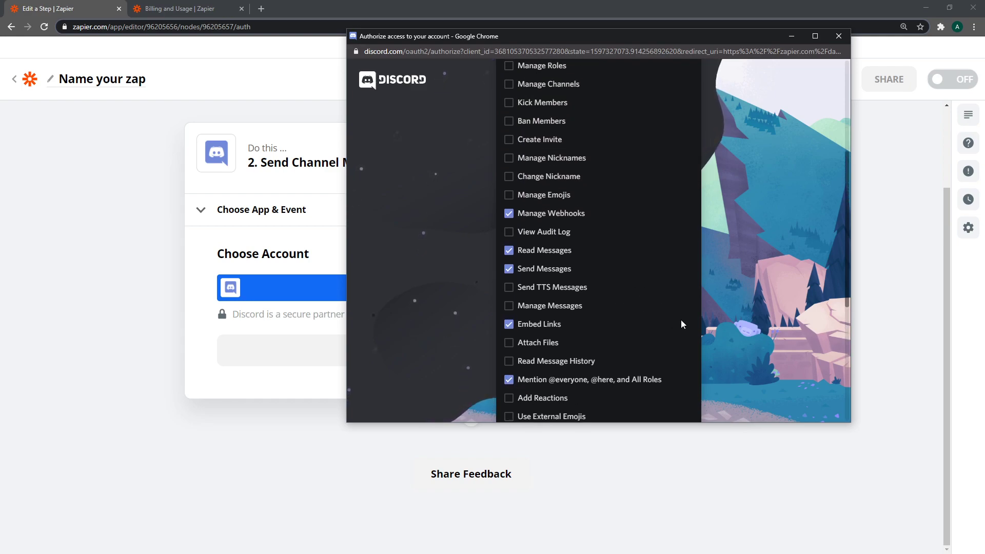
pyautogui.scroll(6, 681, 324)
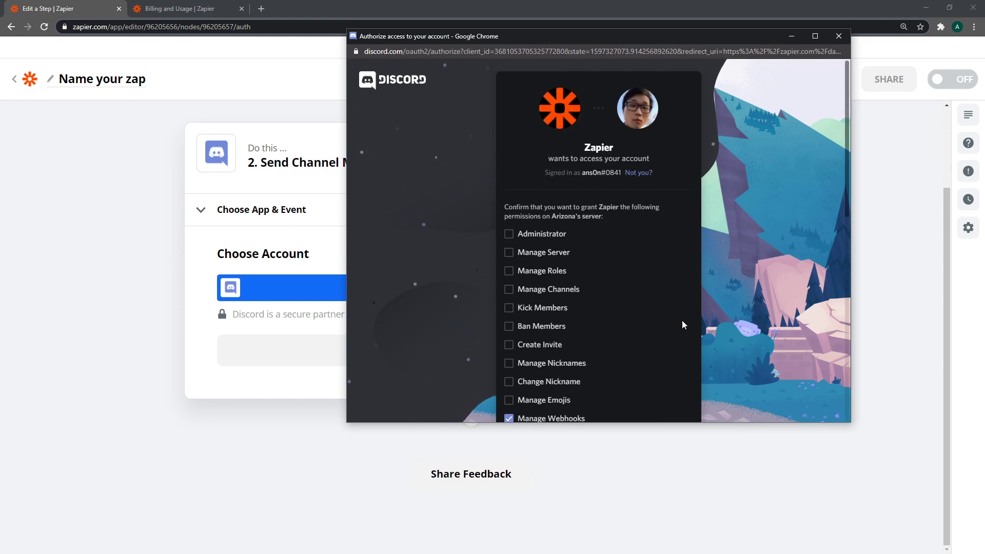
pyautogui.scroll(-10, 688, 354)
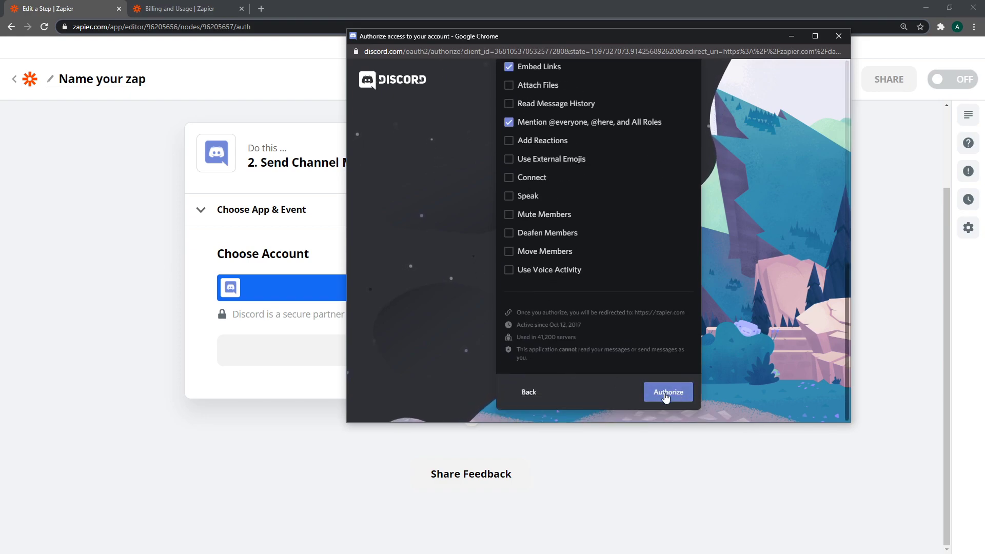
pyautogui.click(665, 393)
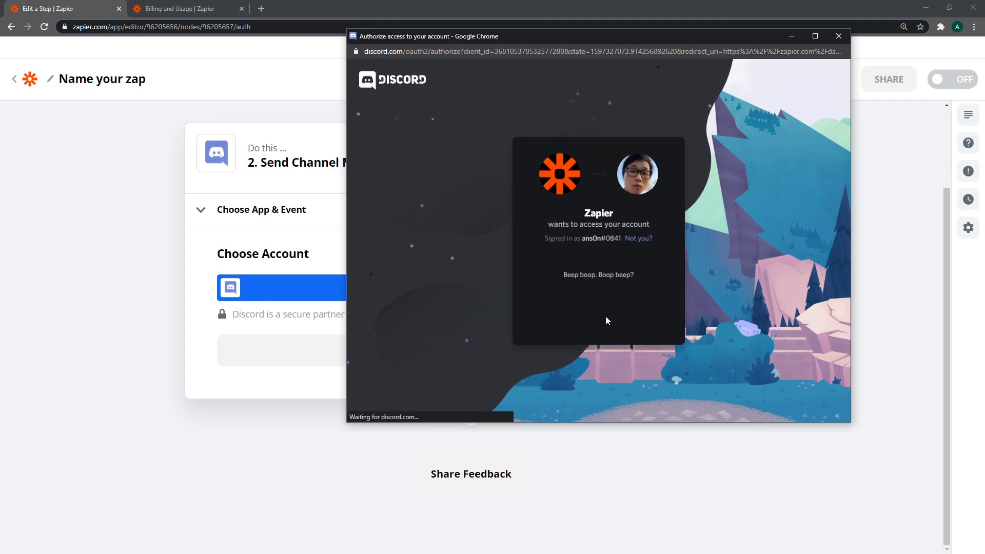
# - Pass the reCAPTCHA, verify the Zapier bot in Discord, and confirm the Discord server account
pyautogui.click(579, 310)
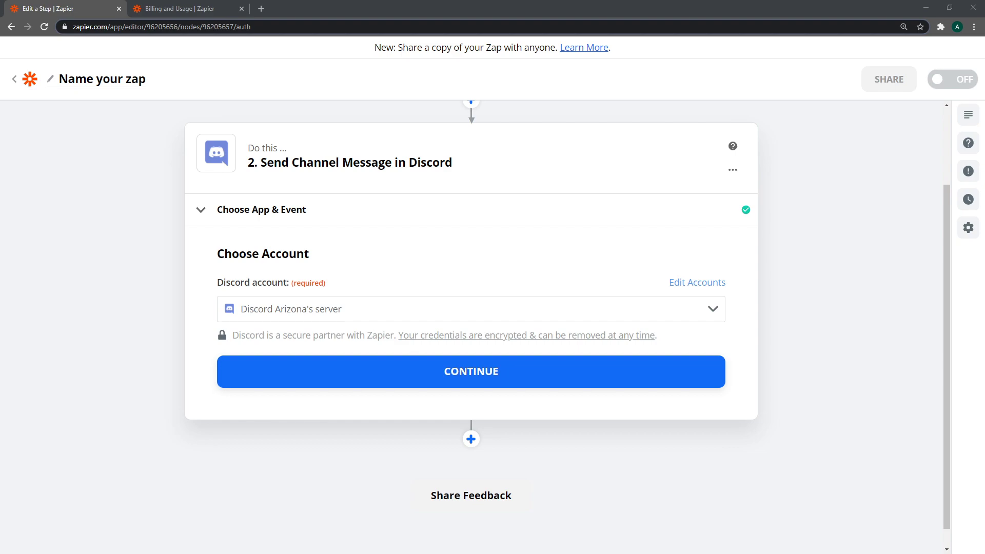
pyautogui.hotkey('alt', 'Tab')
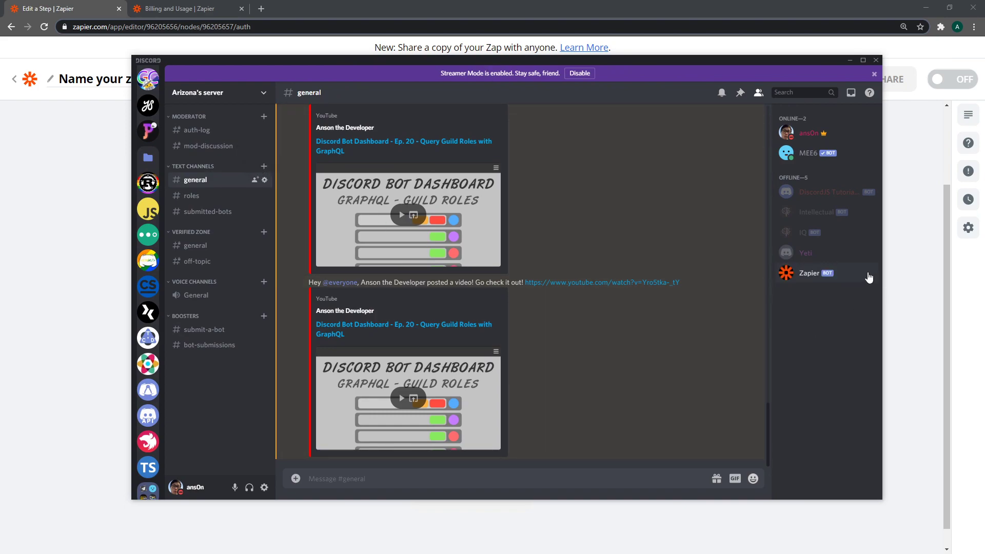
pyautogui.click(852, 282)
pyautogui.hotkey('alt', 'Tab')
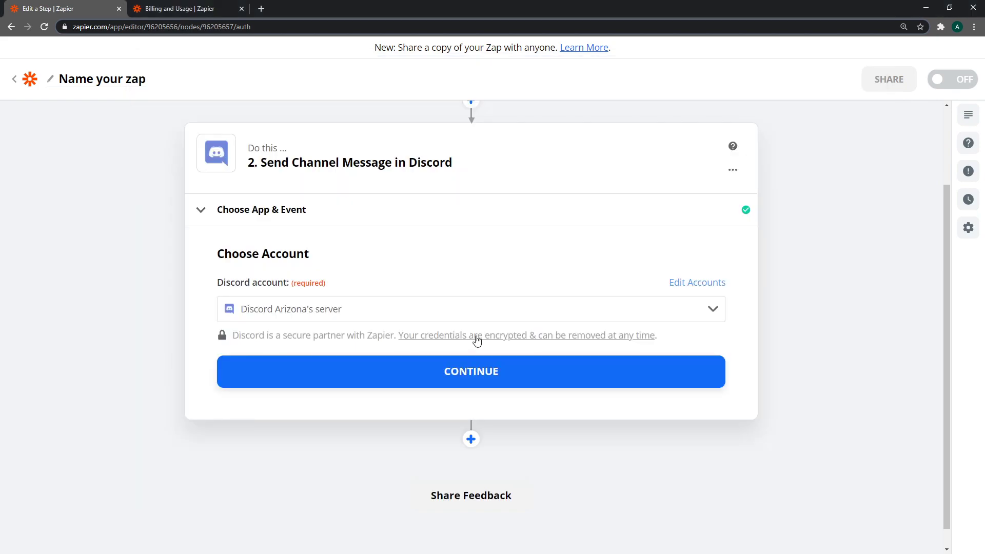
pyautogui.click(506, 380)
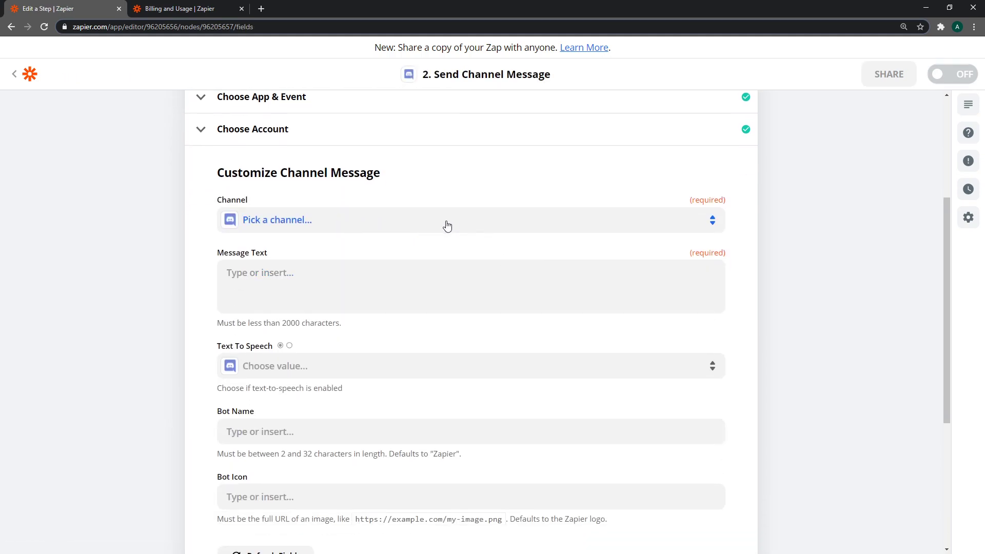
# - Set the Discord channel to general
pyautogui.click(415, 226)
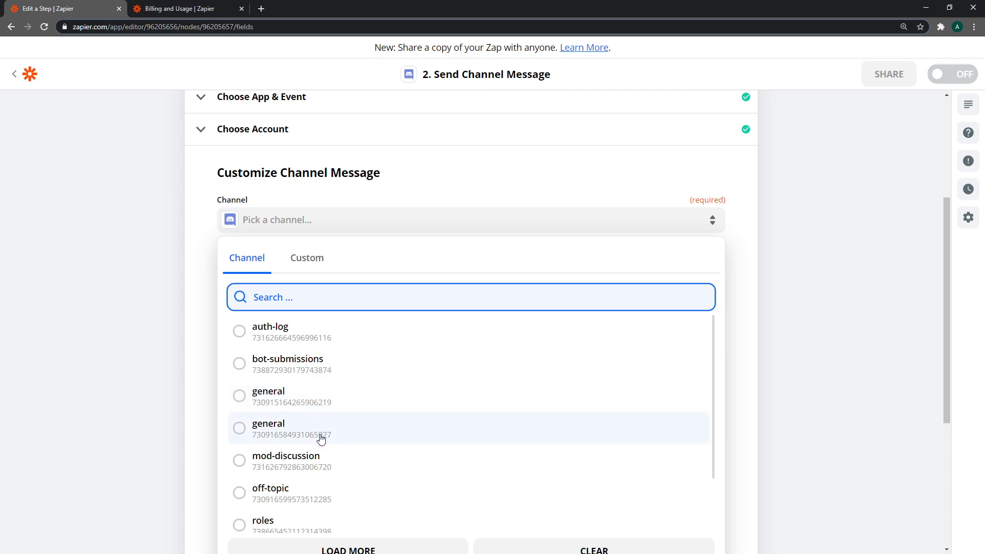
pyautogui.scroll(-1, 355, 456)
pyautogui.scroll(-3, 355, 456)
pyautogui.scroll(2, 319, 379)
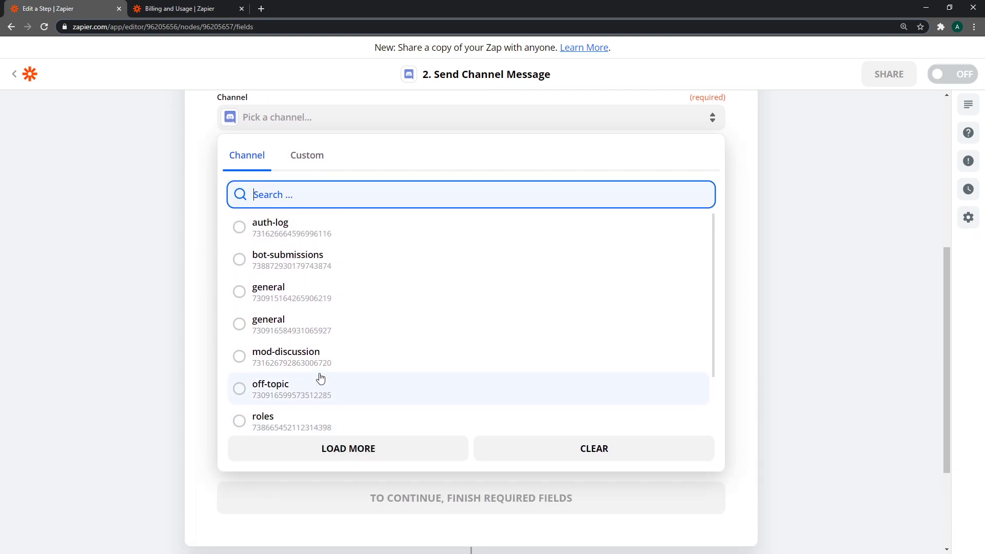
pyautogui.click(325, 307)
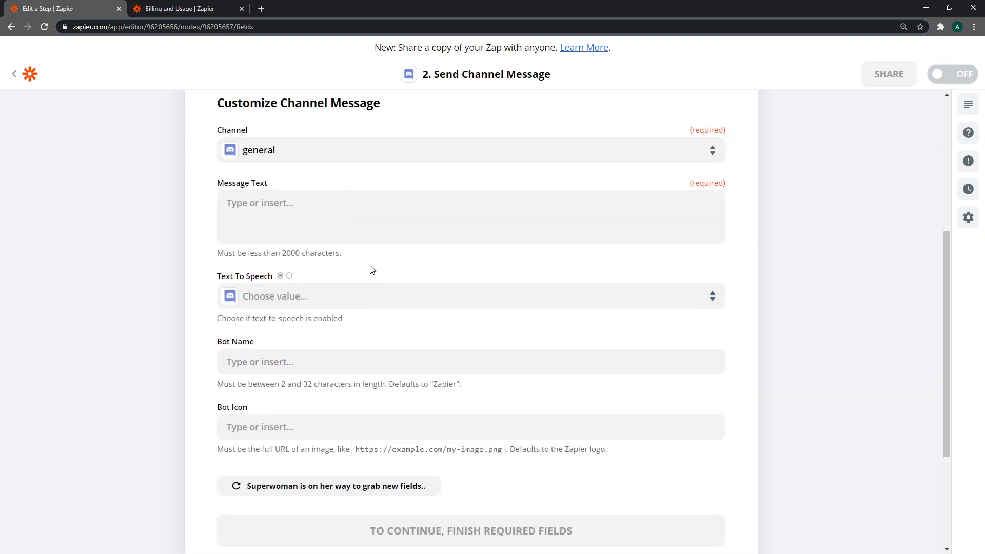
pyautogui.click(315, 229)
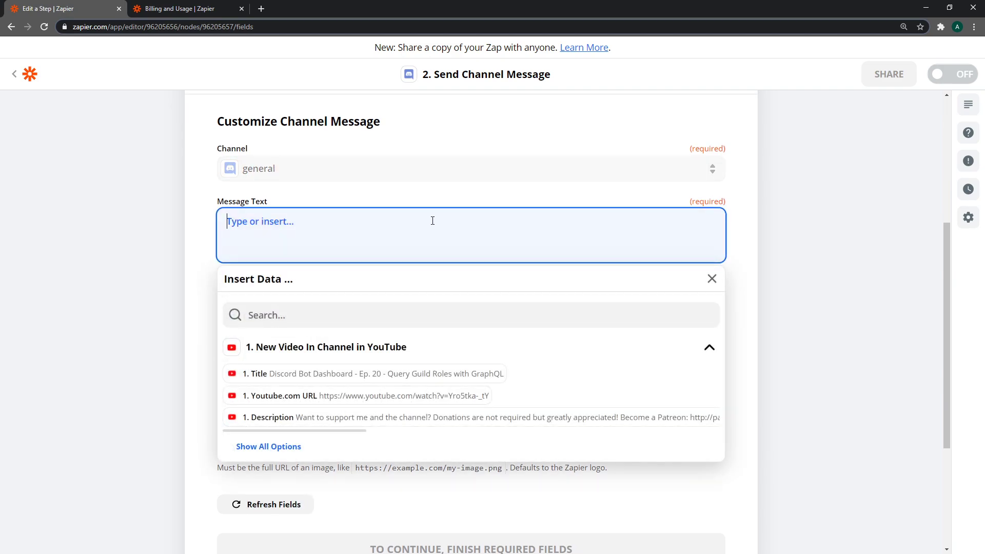
pyautogui.write('Hey @everyone,')
pyautogui.scroll(-1, 391, 365)
pyautogui.click(299, 396)
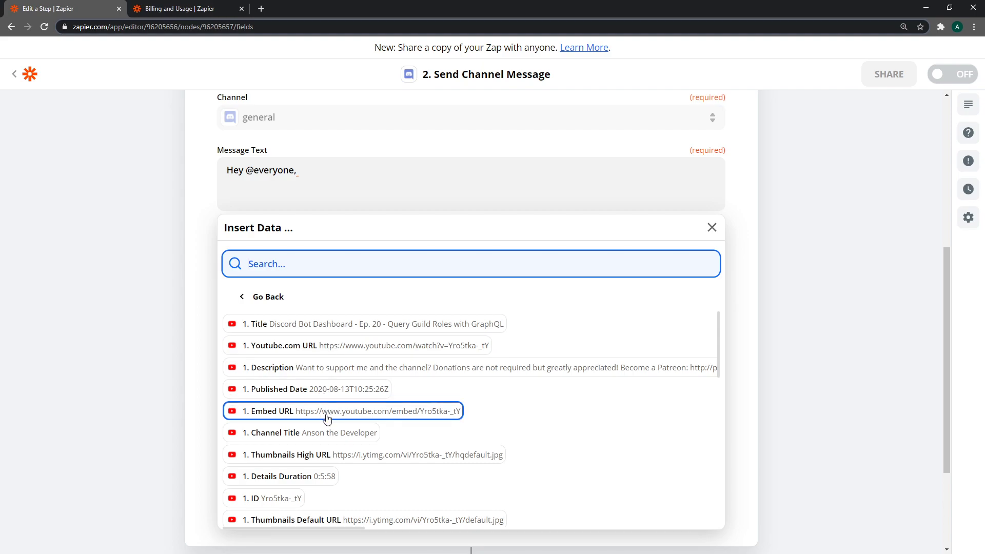
pyautogui.click(330, 433)
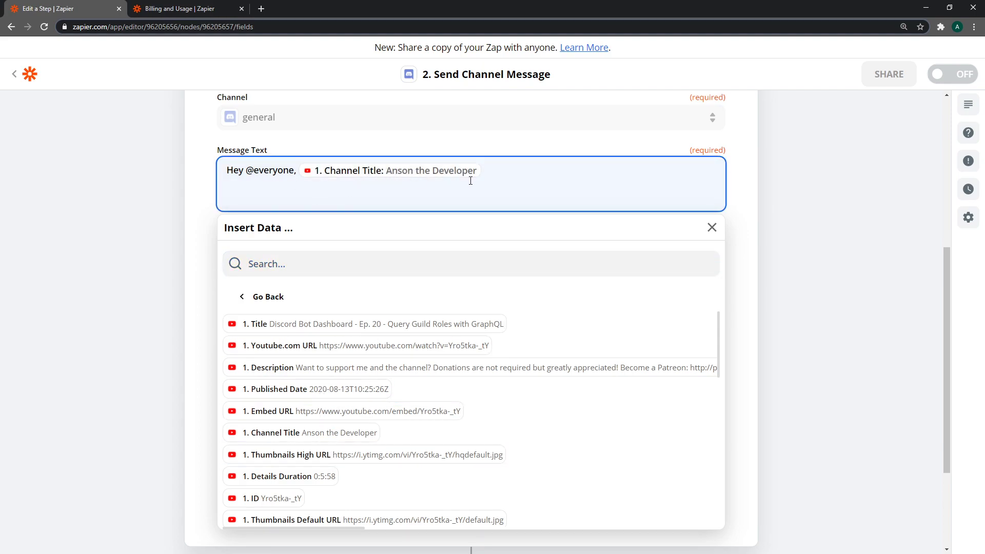
pyautogui.write('has just uploaded a new')
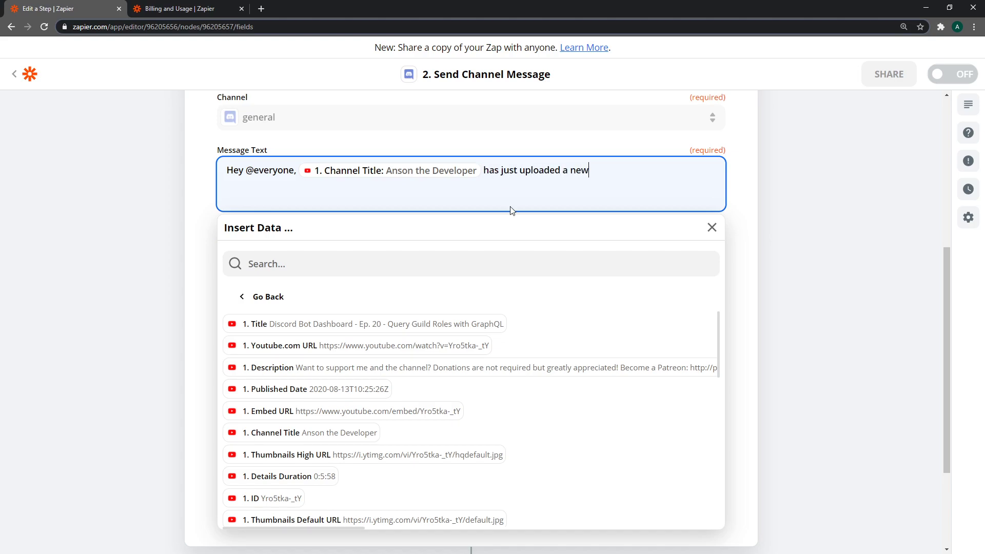
pyautogui.write(' video!')
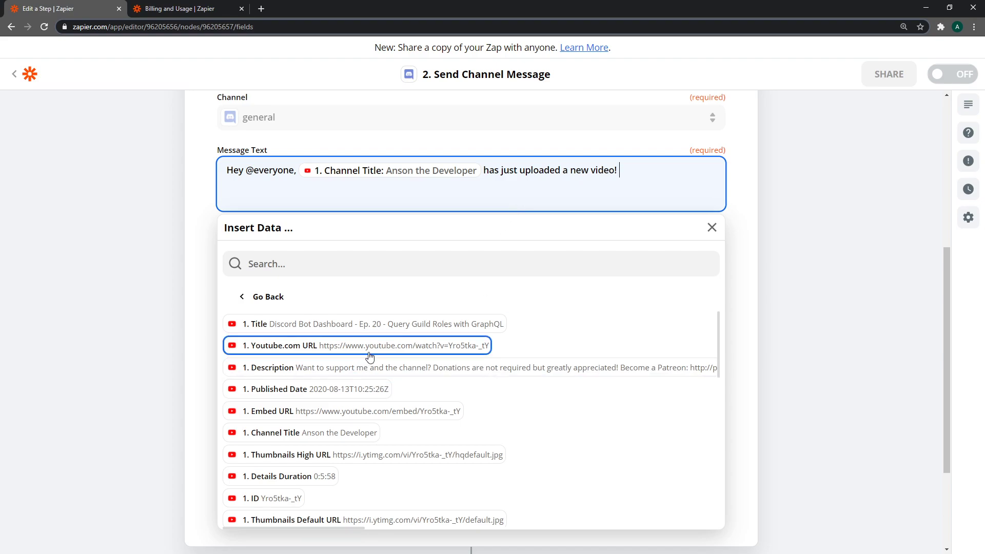
pyautogui.click(412, 351)
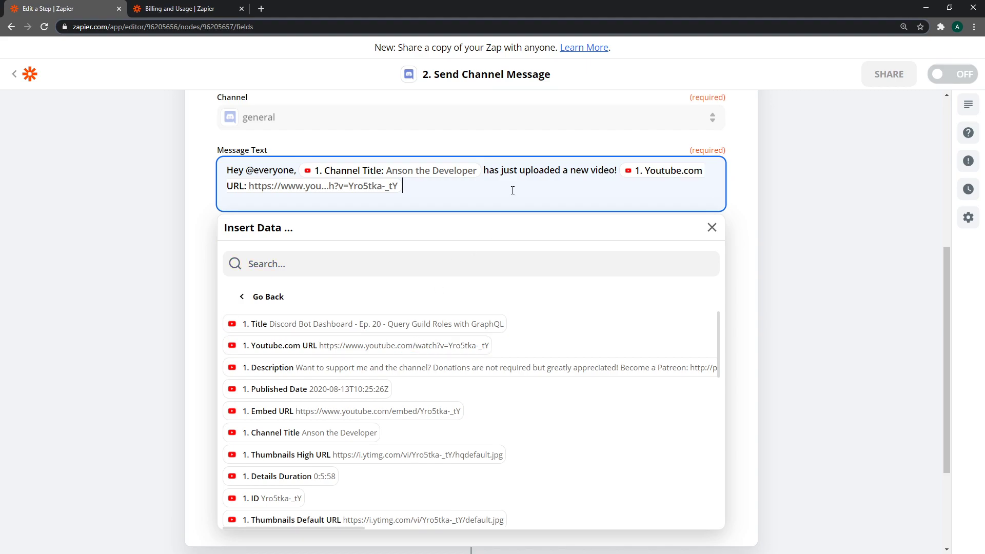
pyautogui.click(712, 228)
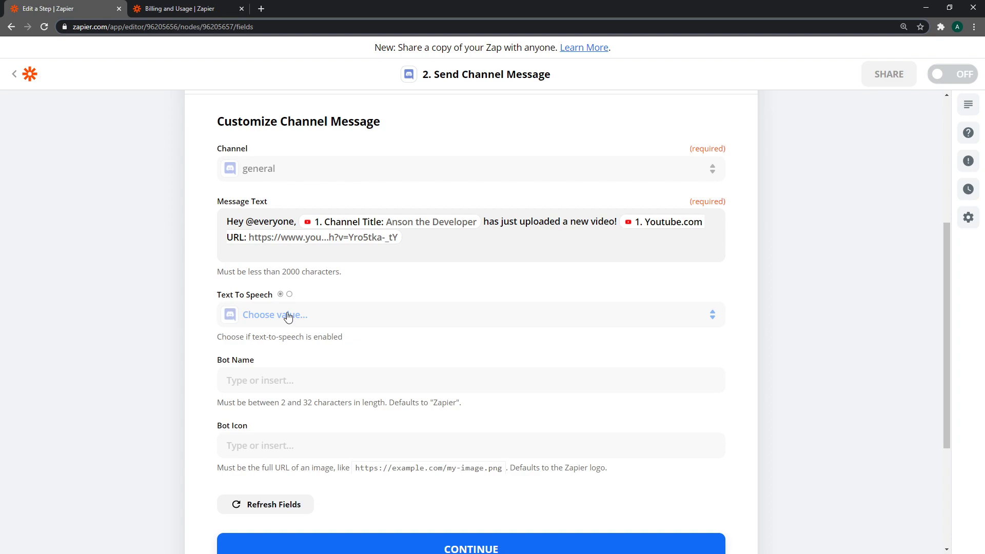
# - Set the Bot Name to 'YouTube Notifications' and leave the bot icon empty
pyautogui.scroll(-1, 349, 324)
pyautogui.click(314, 334)
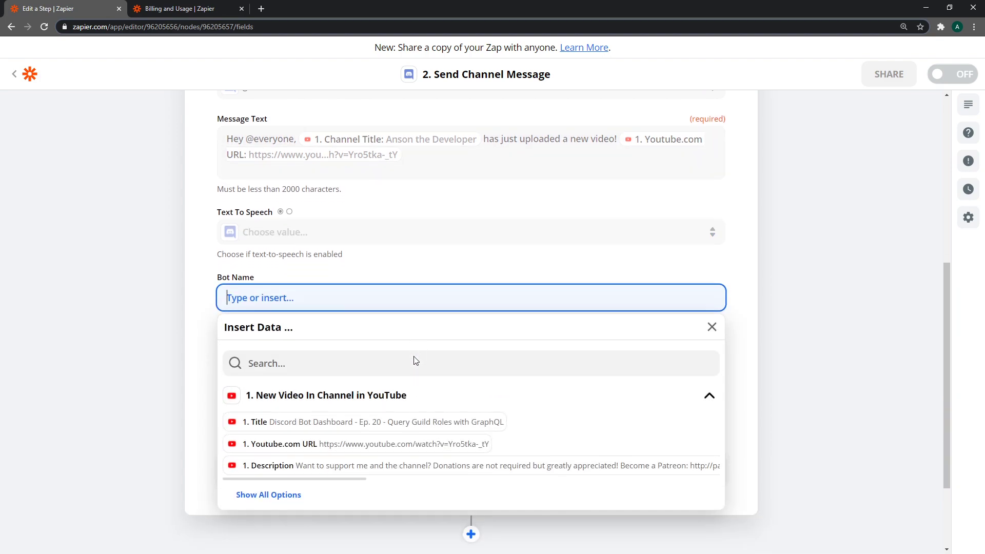
pyautogui.click(83, 347)
pyautogui.click(345, 275)
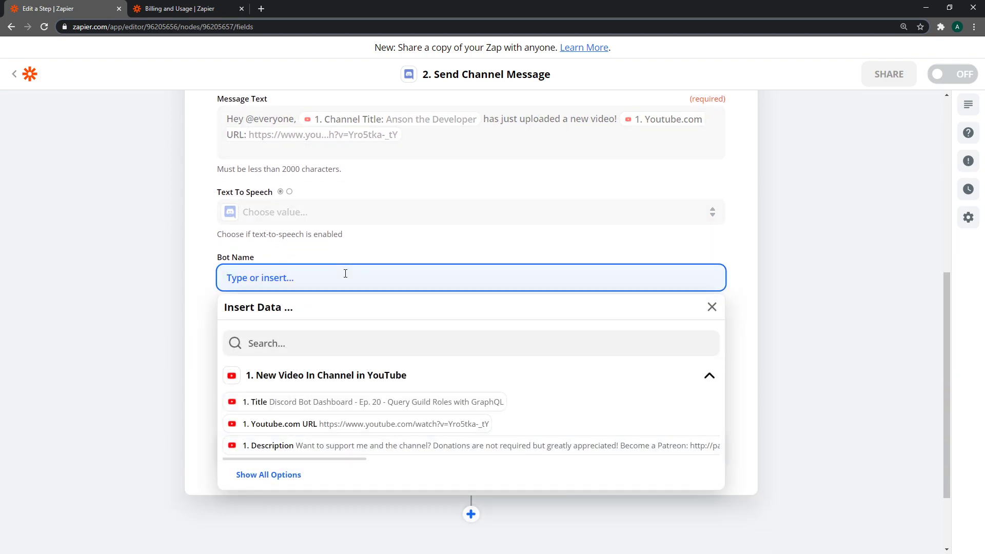
pyautogui.write('YouTube Notifications')
pyautogui.click(128, 311)
pyautogui.click(391, 342)
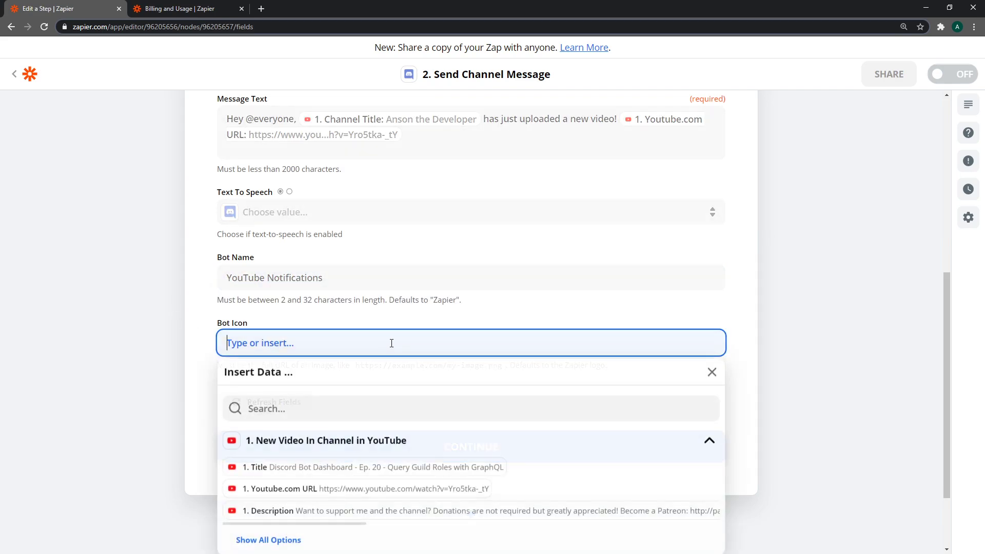
pyautogui.click(121, 339)
# - Send a test message to Discord and review the returned data showing success
pyautogui.click(410, 446)
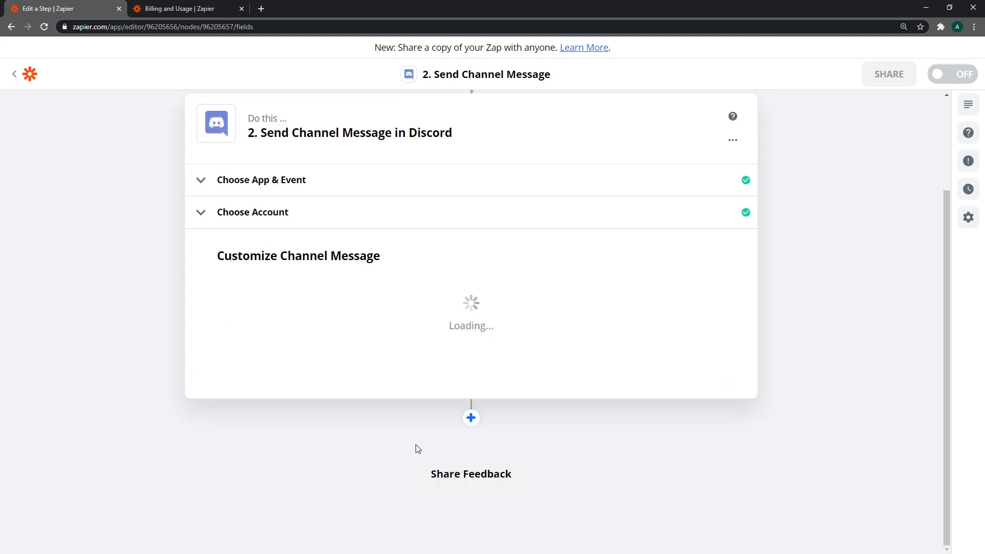
pyautogui.scroll(2, 519, 379)
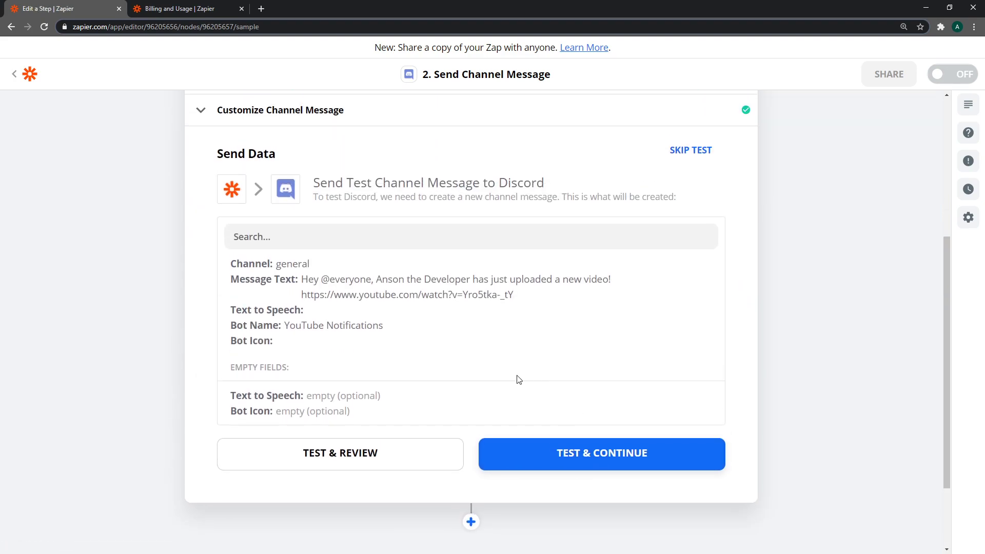
pyautogui.click(344, 453)
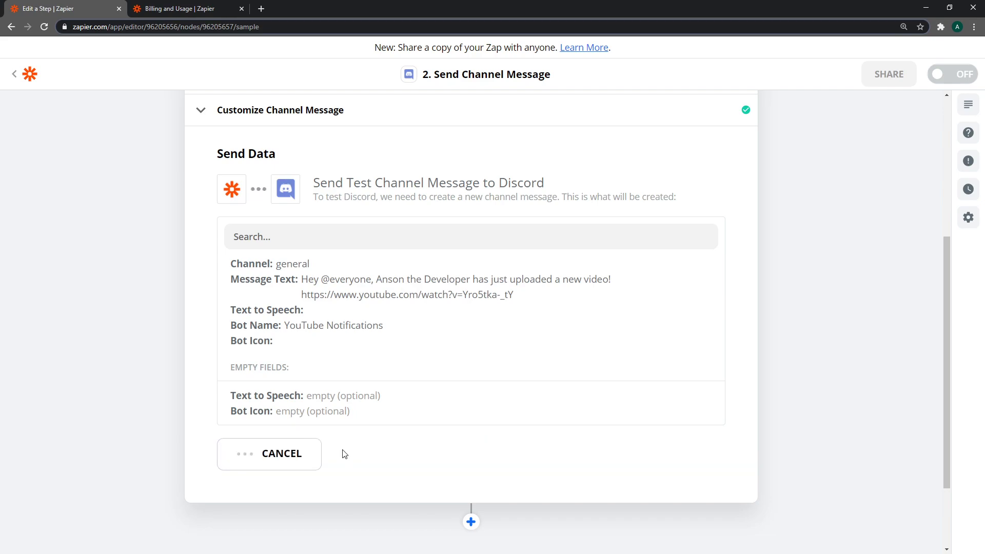
pyautogui.scroll(-1, 484, 304)
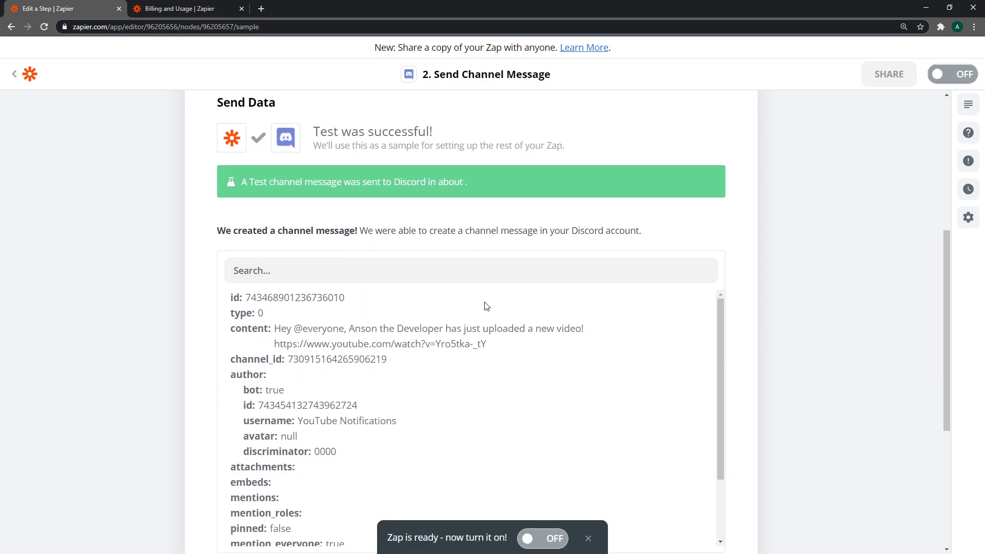
pyautogui.doubleClick(329, 361)
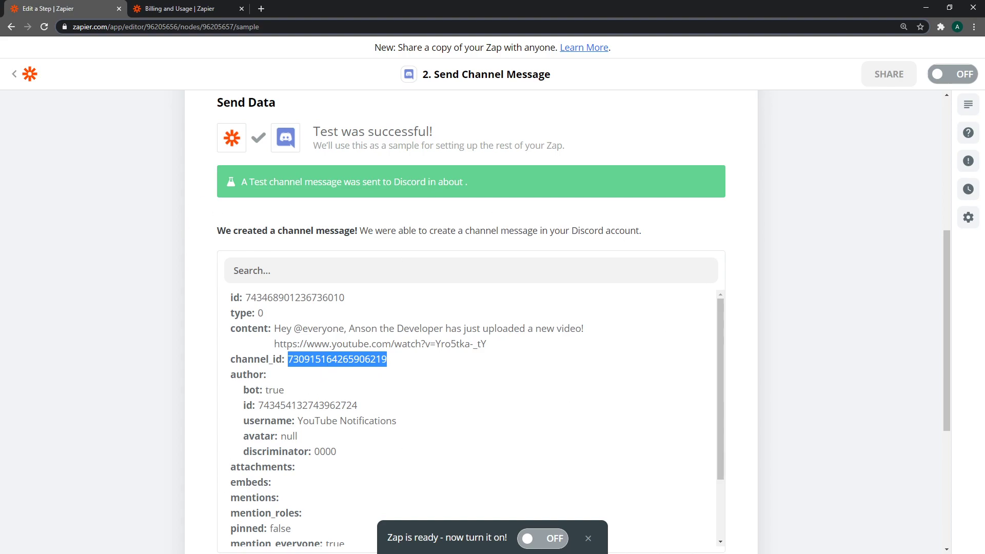
# - Check the posted YouTube notification in Discord's general channel
pyautogui.hotkey('alt', 'Tab')
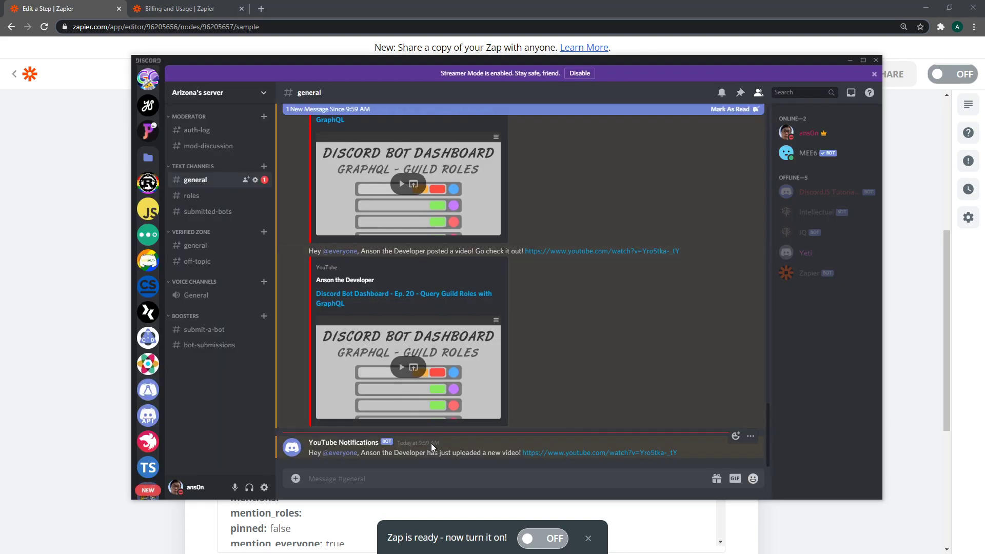
pyautogui.scroll(-3, 148, 395)
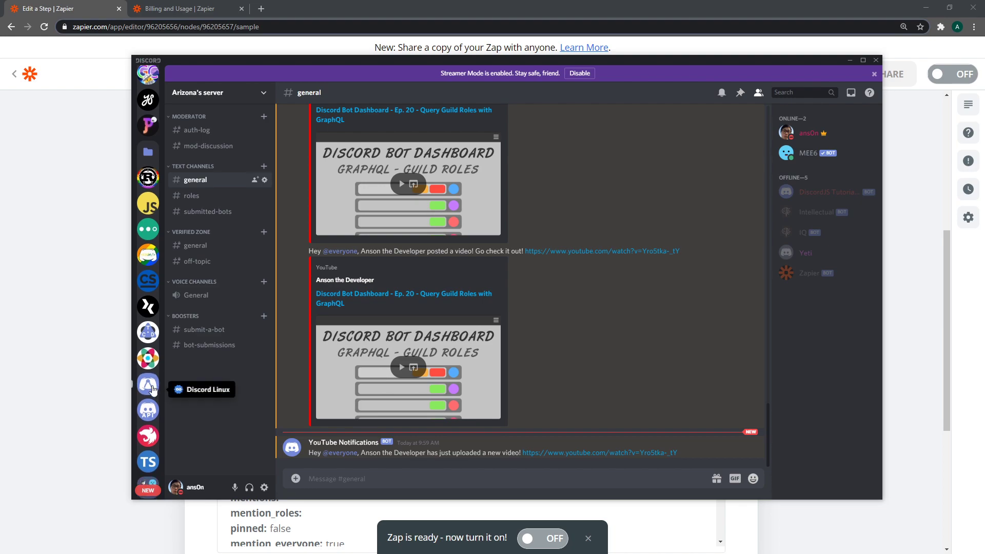
pyautogui.doubleClick(469, 453)
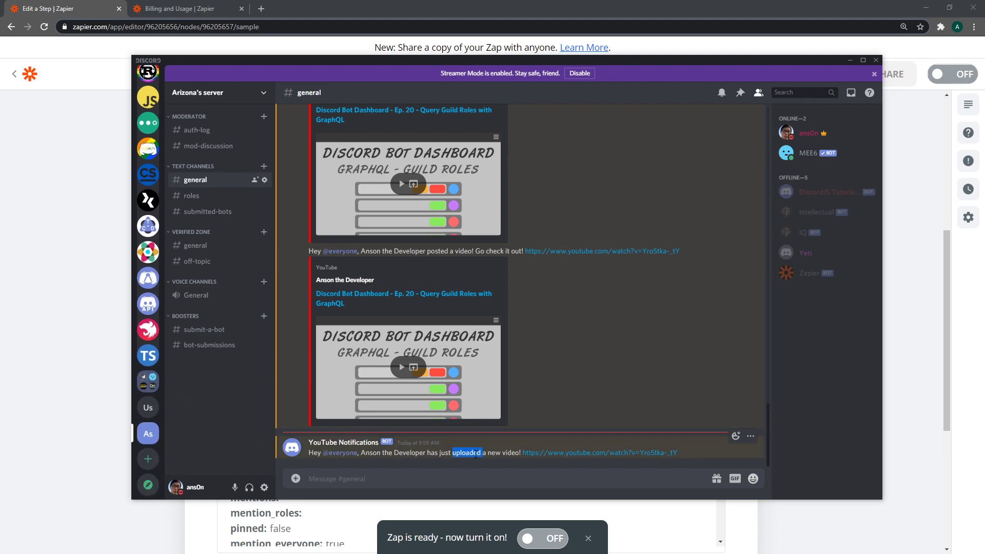
pyautogui.click(571, 340)
# - Add the Zapier member and role to #general's permissions with Embed Links allowed, and save
pyautogui.click(265, 180)
pyautogui.click(315, 124)
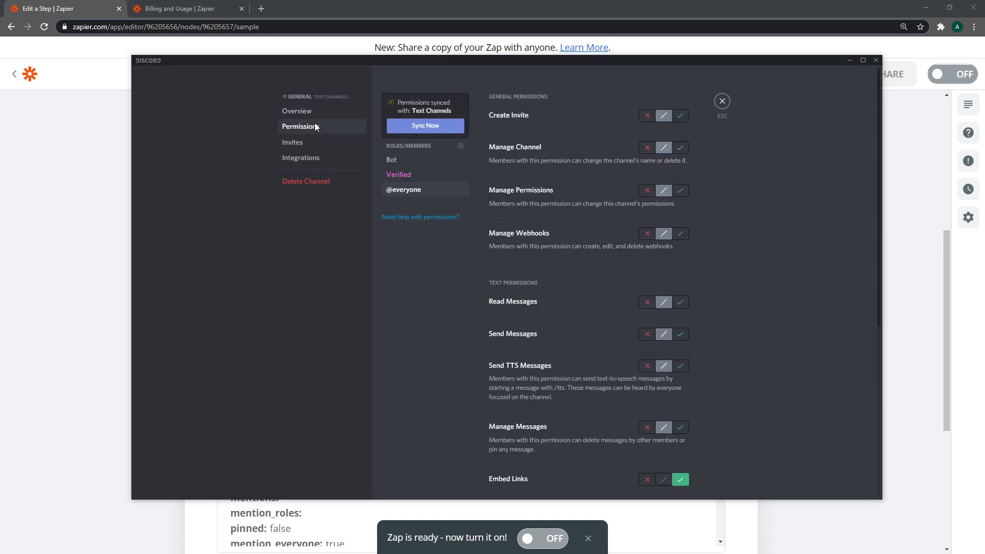
pyautogui.click(461, 146)
pyautogui.write('Za')
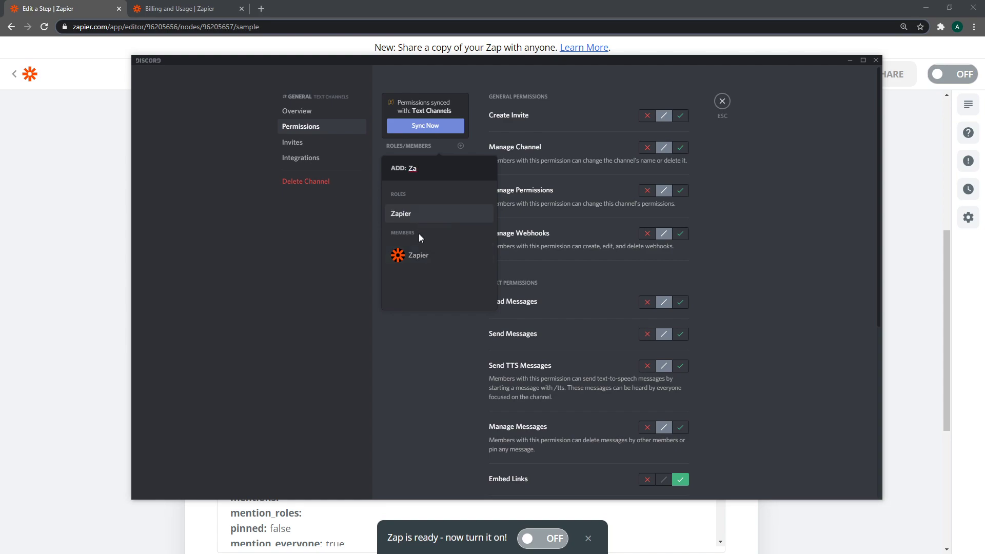
pyautogui.click(417, 253)
pyautogui.click(460, 148)
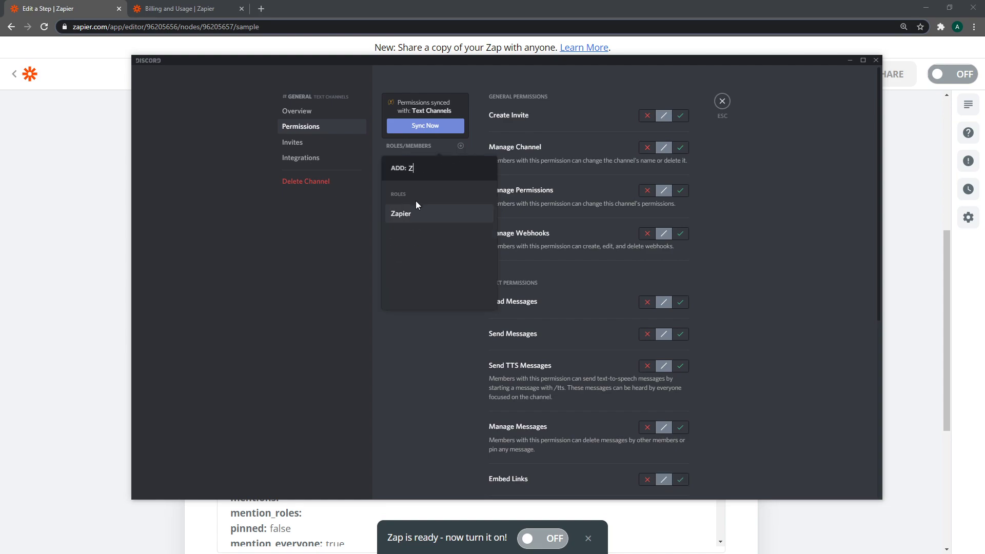
pyautogui.click(416, 201)
pyautogui.scroll(-6, 665, 331)
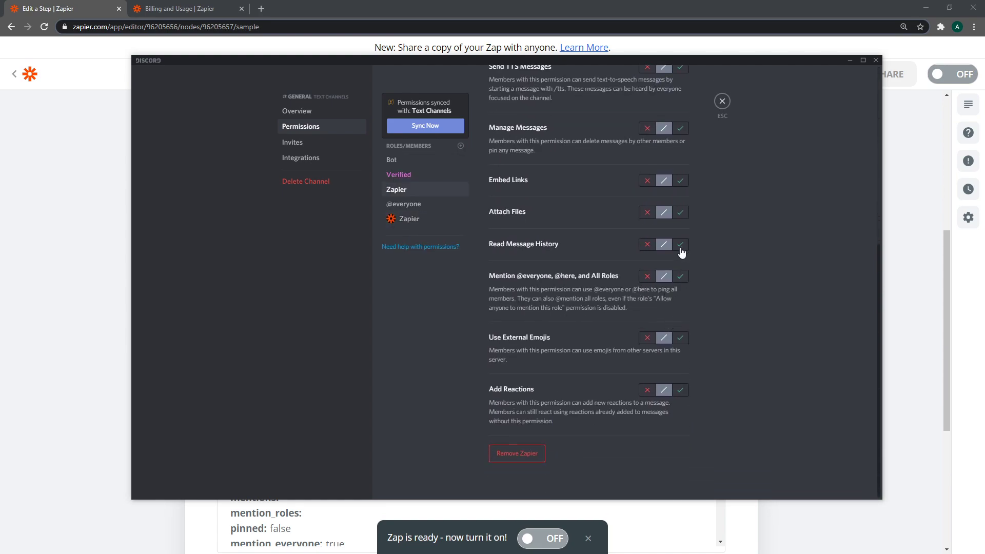
pyautogui.click(681, 181)
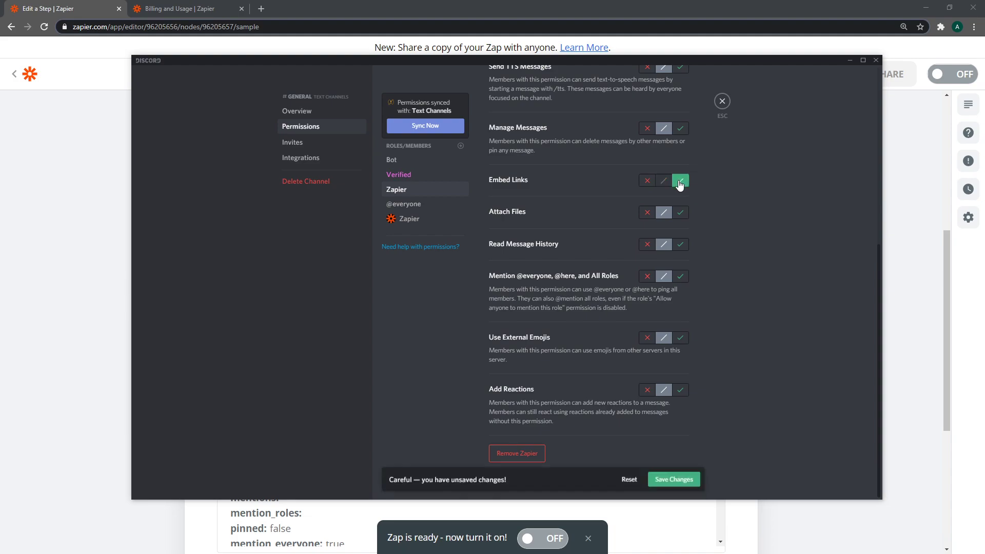
pyautogui.click(674, 478)
pyautogui.hotkey('alt', 'Tab')
# - Retest the Discord action in Zapier and check the resulting message in Discord
pyautogui.scroll(-2, 389, 401)
pyautogui.scroll(-5, 388, 401)
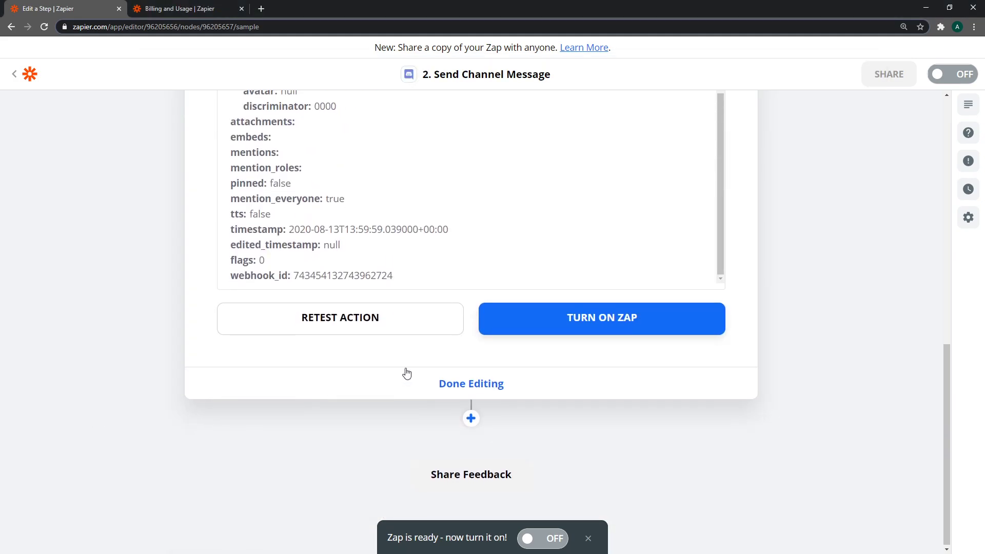
pyautogui.click(420, 319)
pyautogui.hotkey('alt', 'Tab')
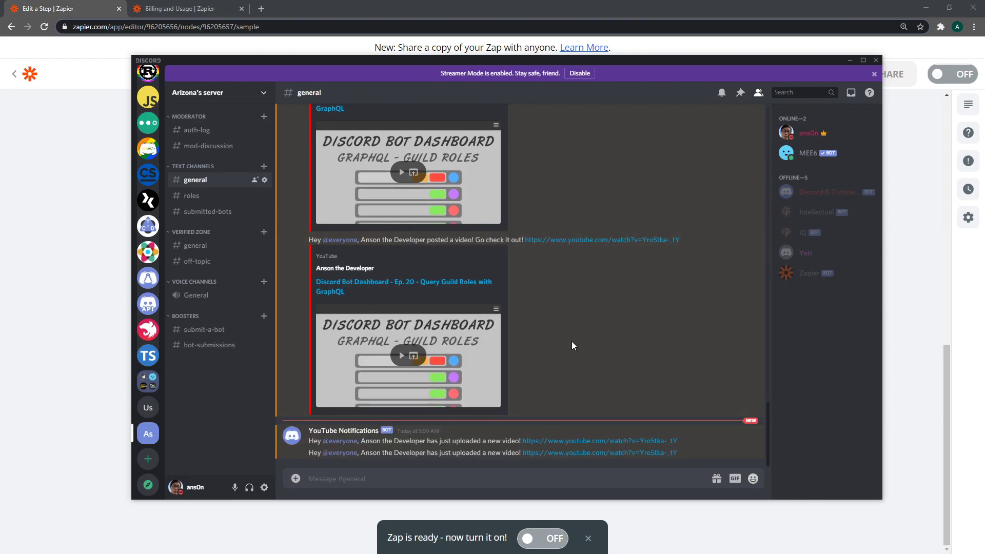
pyautogui.hotkey('alt', 'Tab')
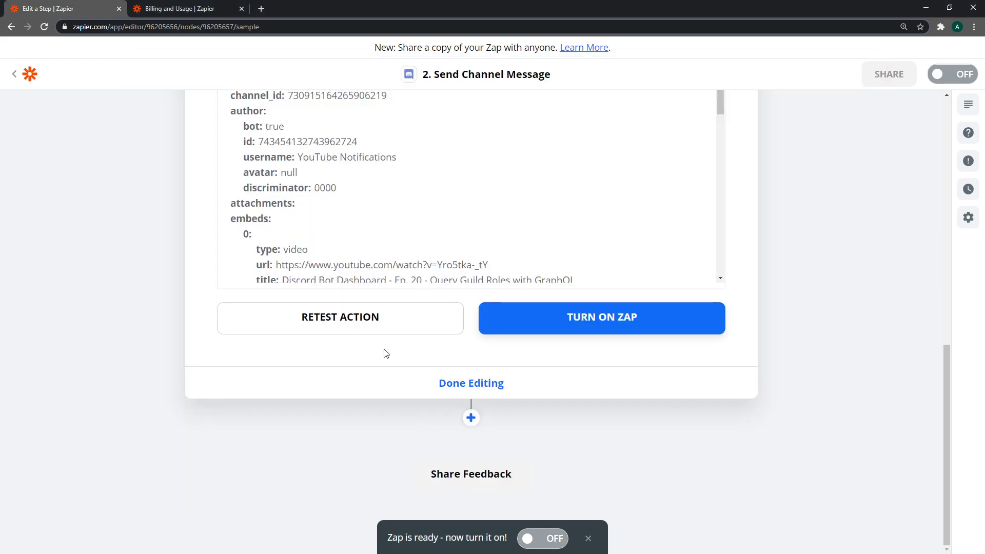
pyautogui.hotkey('alt', 'Tab')
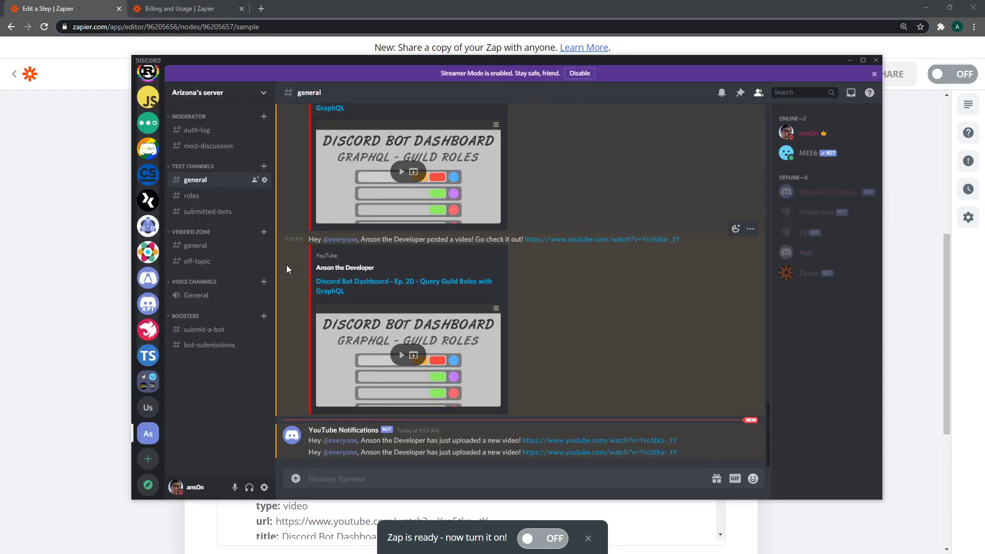
# - In #general's permissions, let Zapier embed links and attach files, then save
pyautogui.click(257, 176)
pyautogui.click(321, 129)
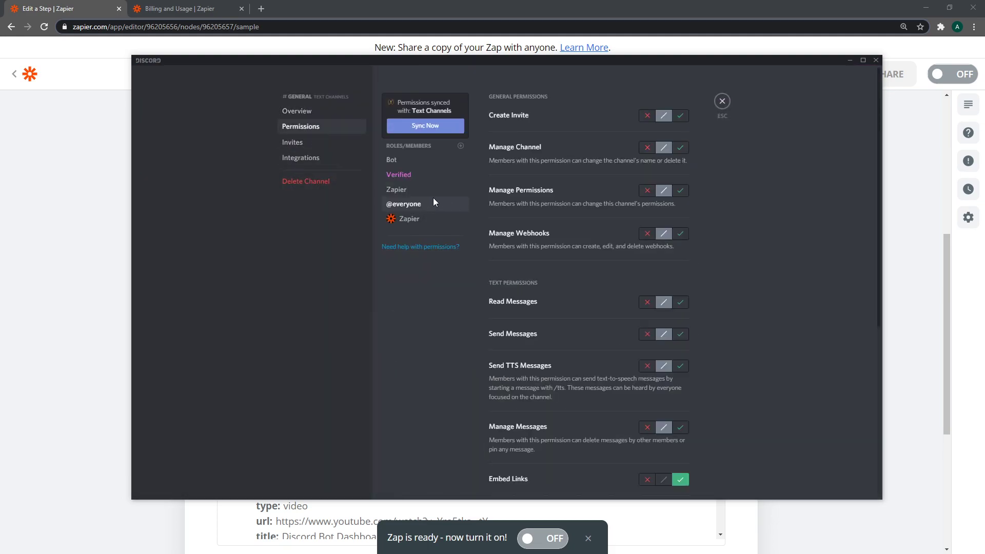
pyautogui.click(431, 219)
pyautogui.scroll(-5, 663, 304)
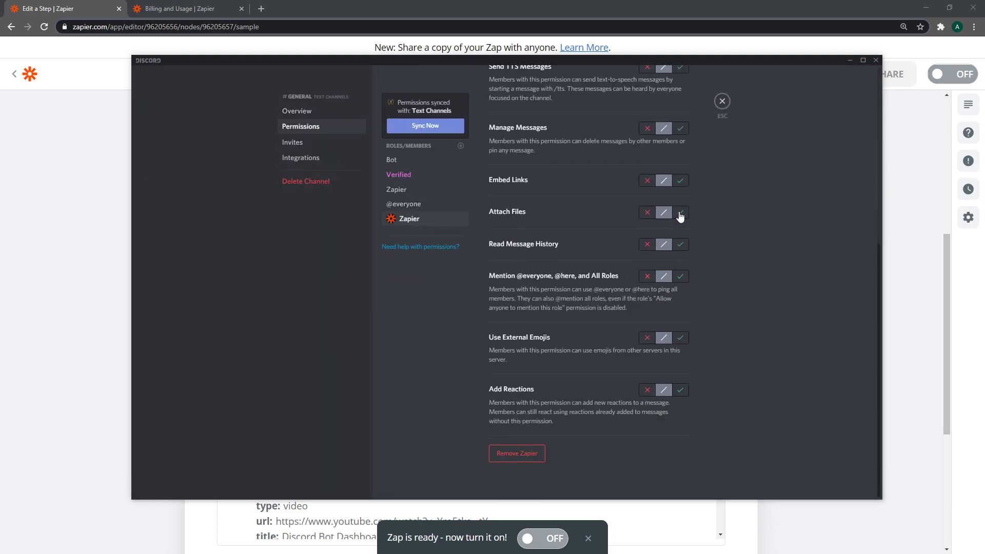
pyautogui.click(680, 180)
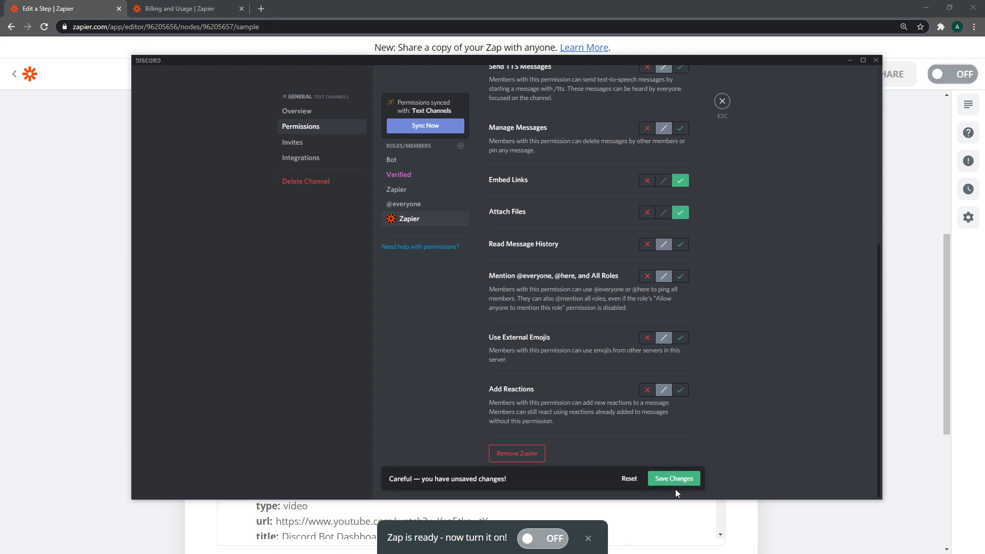
pyautogui.click(674, 479)
pyautogui.click(406, 190)
pyautogui.click(681, 212)
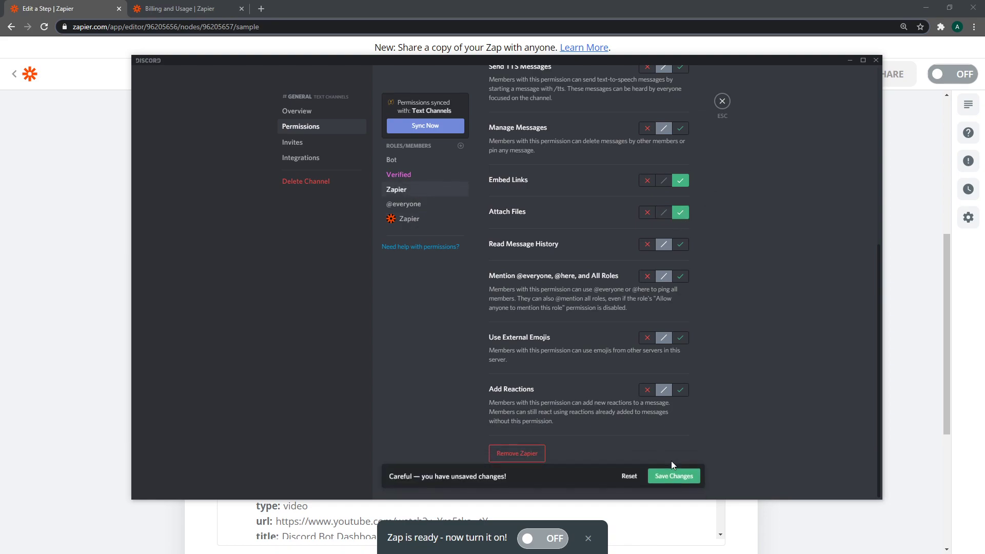
pyautogui.click(675, 480)
pyautogui.press('Escape')
# - Compare the Zapier test results with the new Discord notification showing the embedded video preview
pyautogui.hotkey('alt', 'Tab')
pyautogui.scroll(-10, 613, 441)
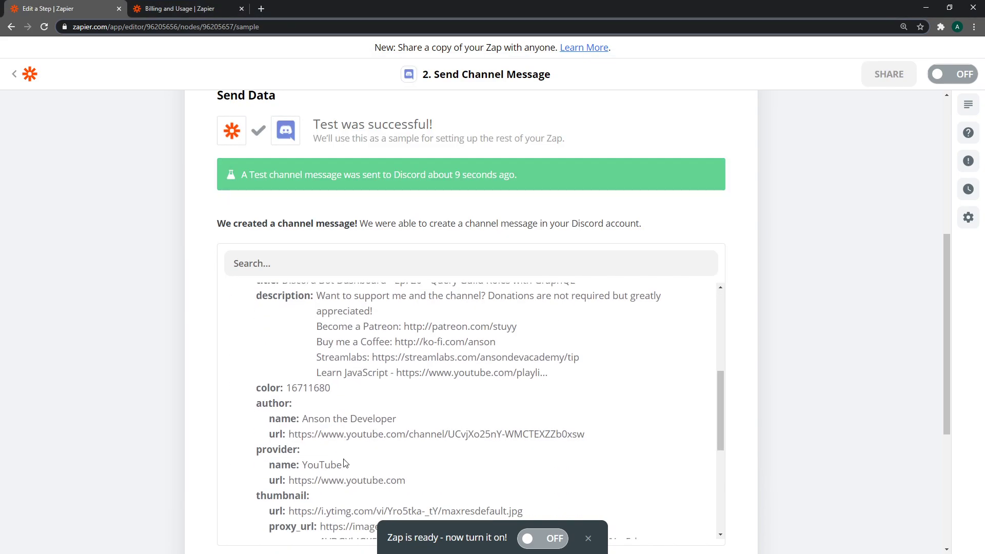
pyautogui.hotkey('alt', 'Tab')
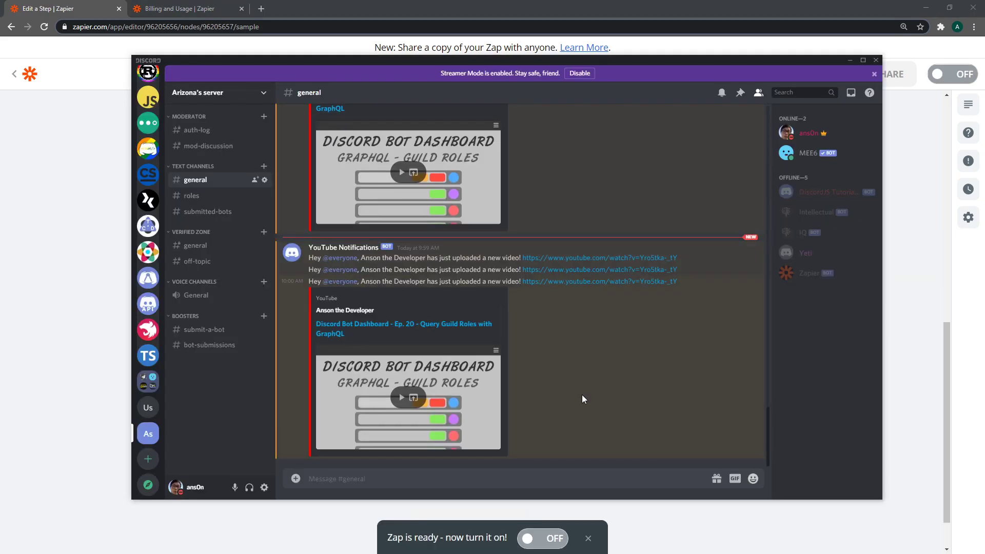
pyautogui.hotkey('alt', 'Tab')
pyautogui.scroll(7, 402, 432)
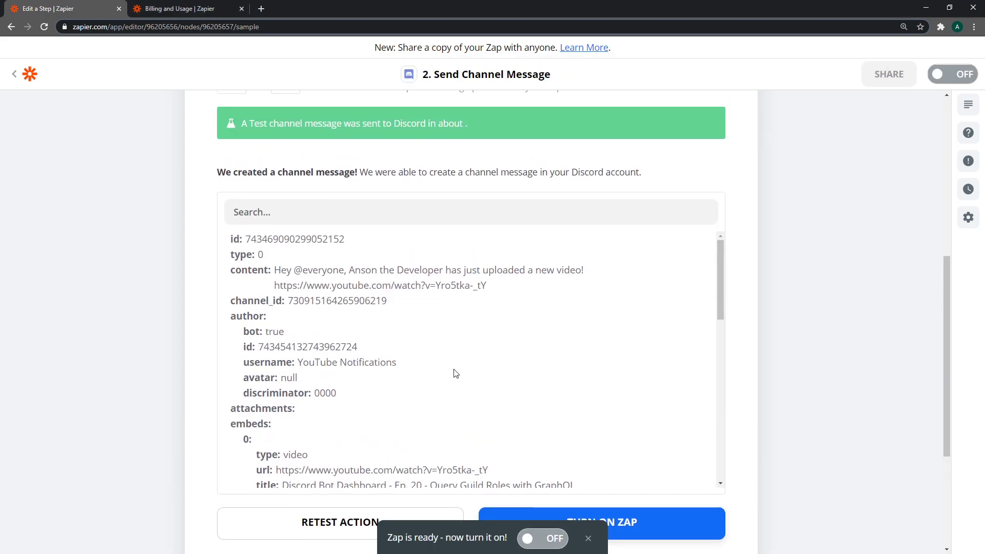
pyautogui.scroll(-5, 338, 280)
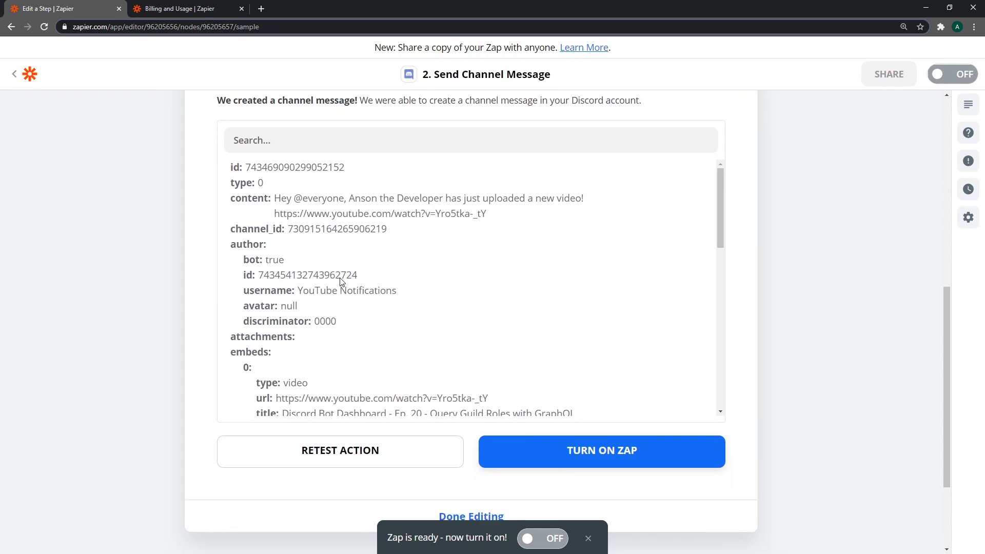
pyautogui.scroll(5, 225, 334)
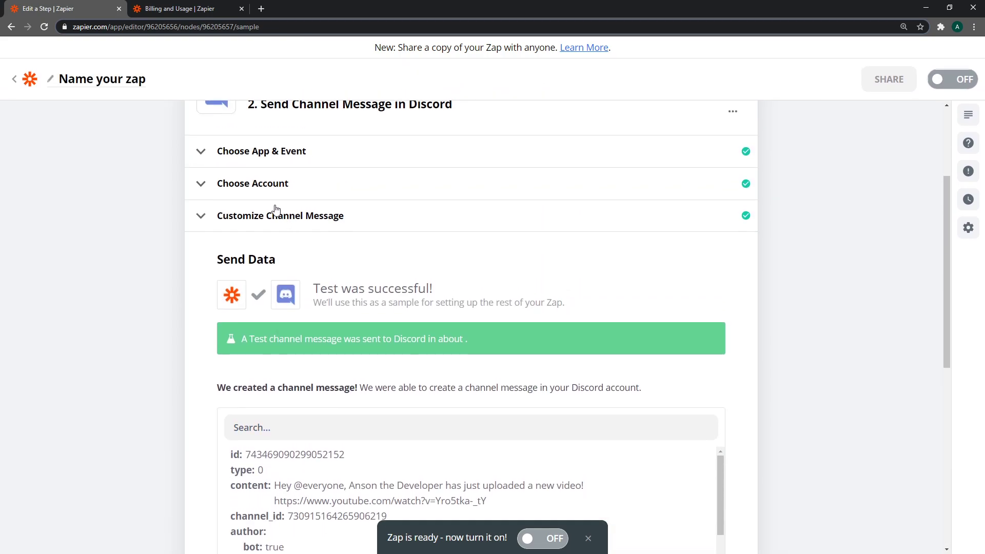
# - Put Thumbnails High URL into Bot Icon, choose False for Text To Speech, and continue
pyautogui.click(268, 215)
pyautogui.scroll(-2, 298, 341)
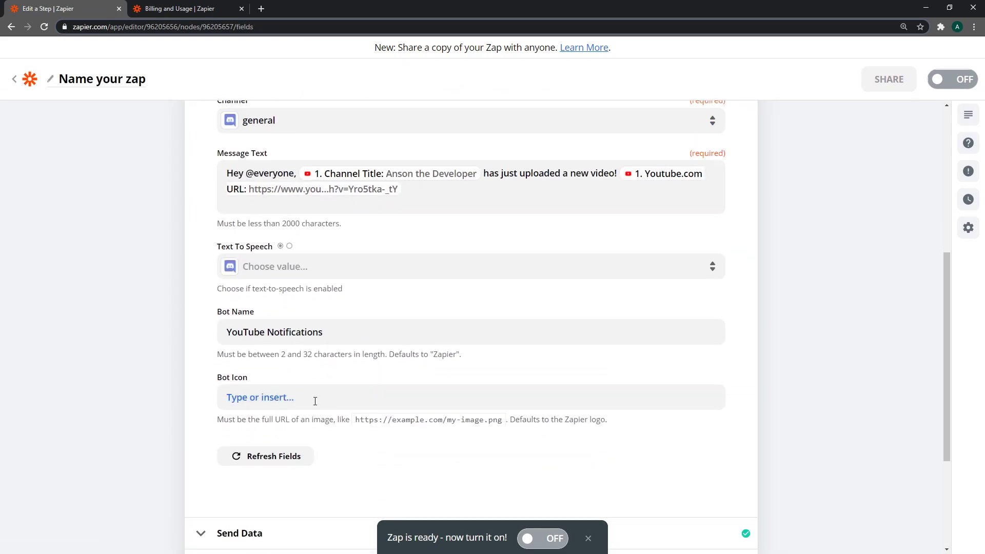
pyautogui.click(356, 395)
pyautogui.click(336, 270)
pyautogui.click(256, 413)
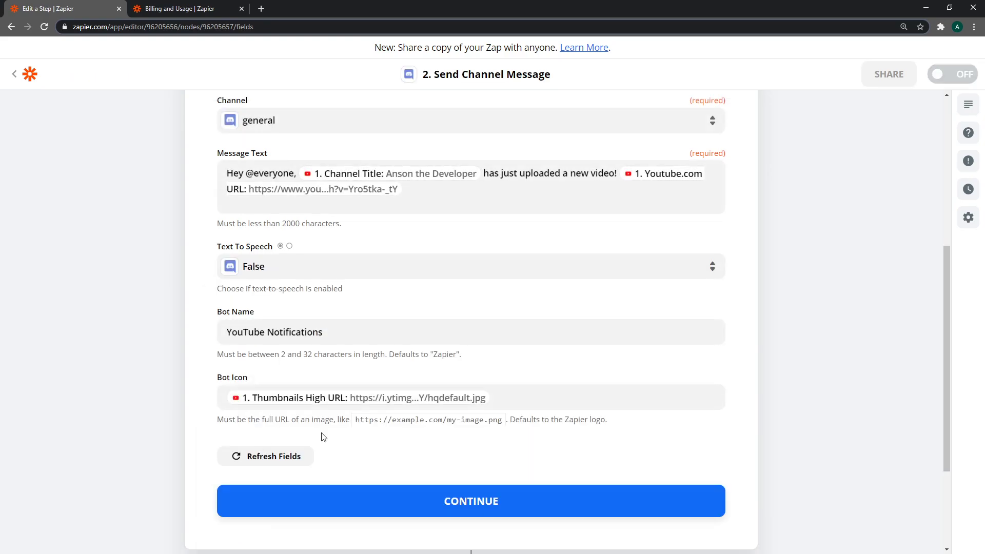
pyautogui.click(366, 496)
# - Verify the new test message in Discord and review the channel message settings again
pyautogui.hotkey('alt', 'Tab')
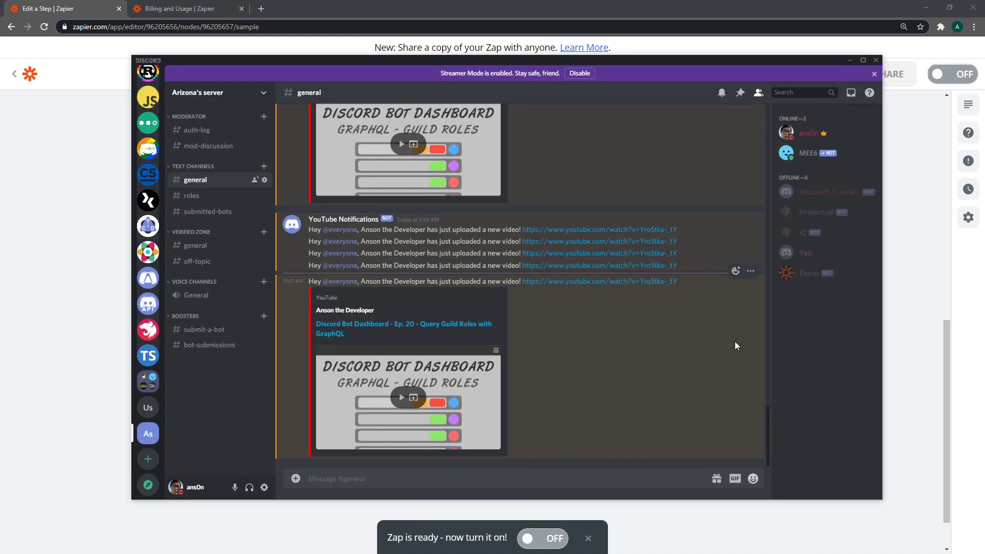
pyautogui.hotkey('alt', 'Tab')
pyautogui.scroll(-2, 358, 335)
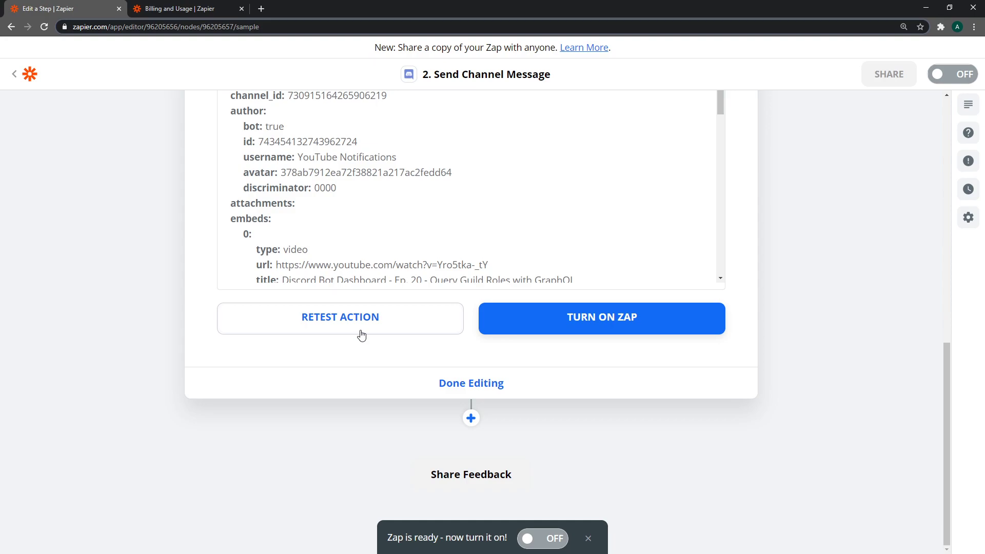
pyautogui.hotkey('alt', 'Tab')
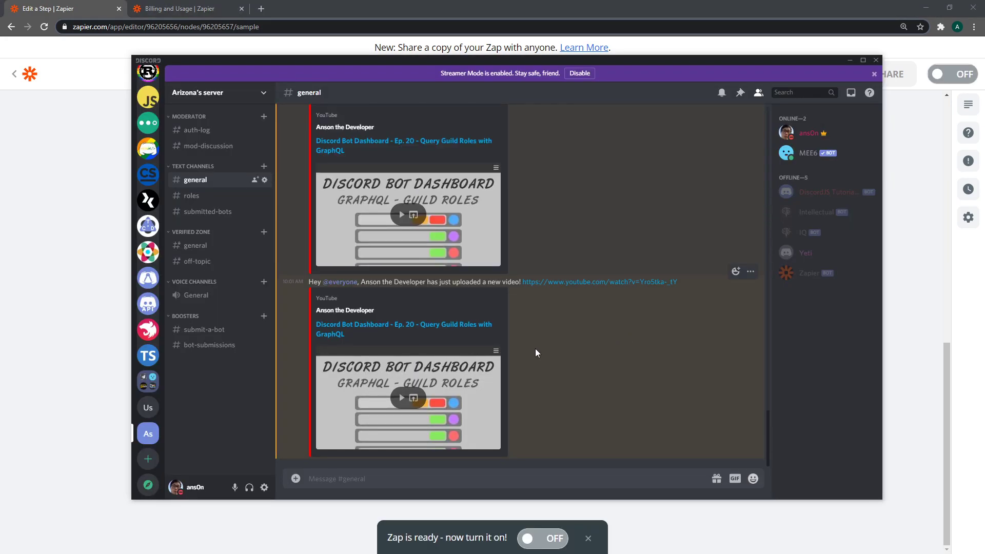
pyautogui.hotkey('alt', 'Tab')
pyautogui.scroll(5, 775, 331)
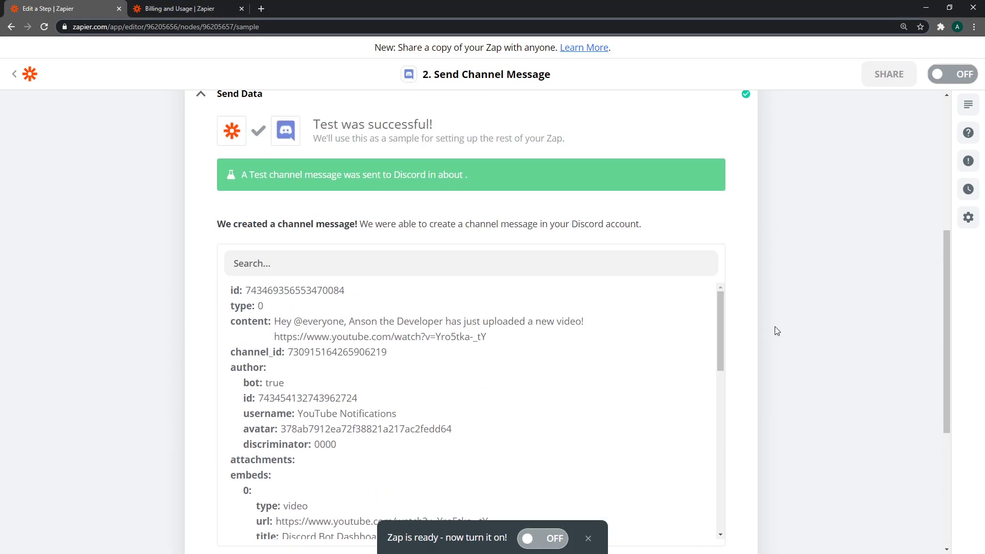
pyautogui.scroll(2, 777, 331)
pyautogui.click(348, 172)
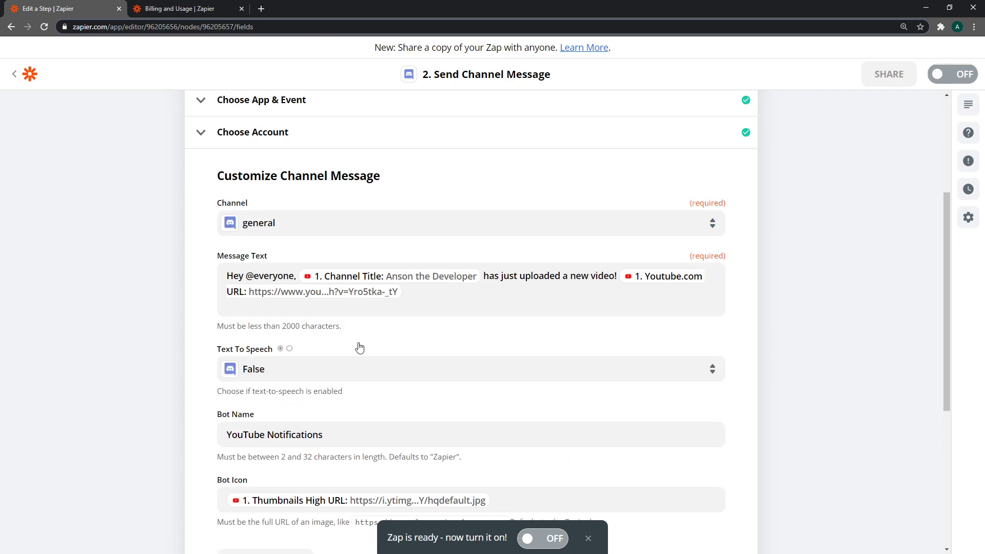
pyautogui.scroll(-3, 804, 318)
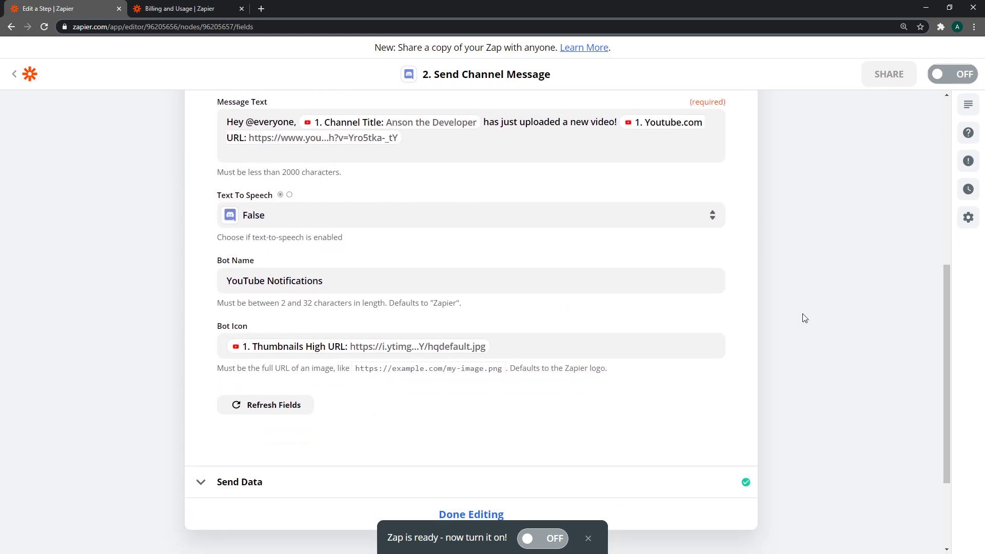
pyautogui.scroll(4, 804, 318)
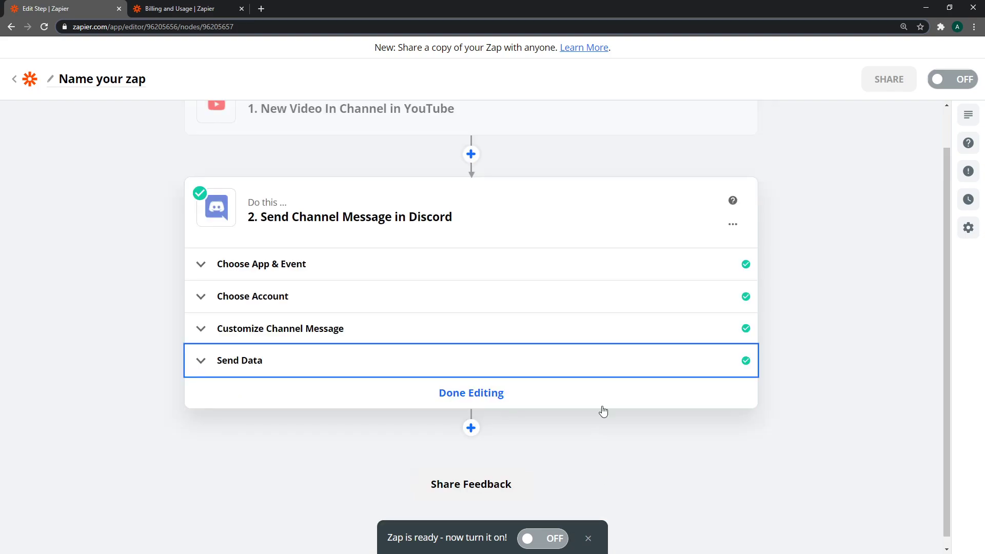
# - Turn the Zap ON from the bottom toast and dismiss the share-a-copy prompt
pyautogui.click(540, 540)
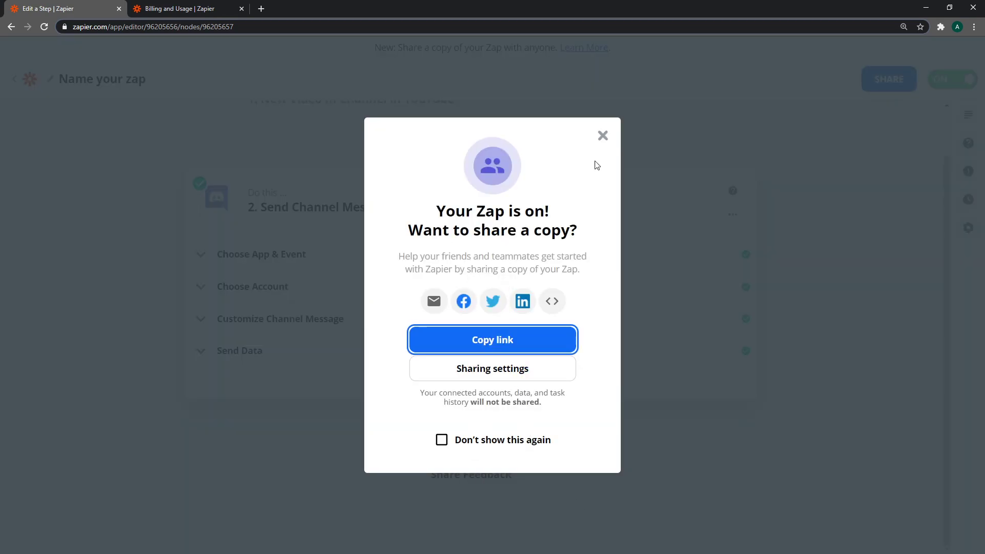
pyautogui.click(603, 135)
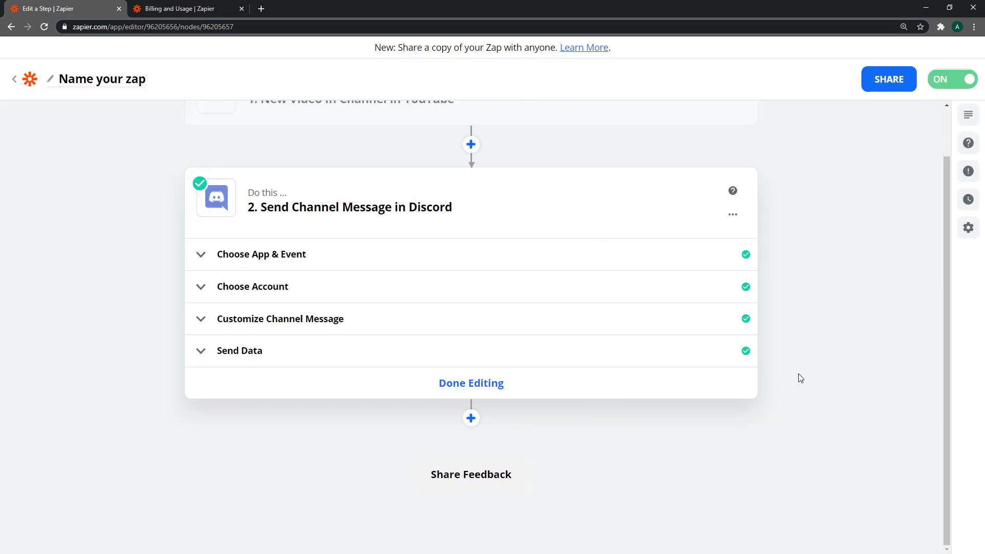